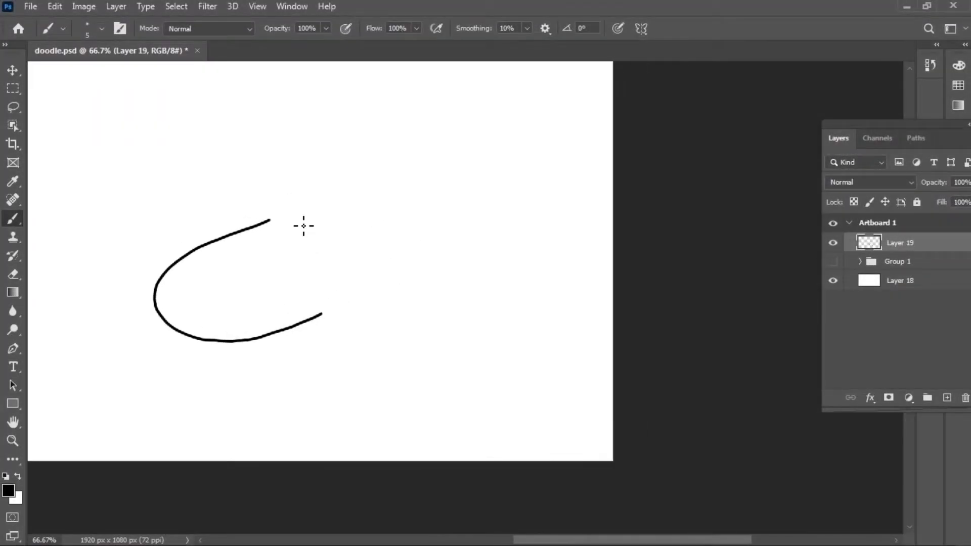
Outline the right dragon's brow, lower jaw, neck and spiky back
{"action": "mouse_move", "coordinate": [275, 224]}
{"action": "left_mouse_down"}
{"action": "mouse_move", "coordinate": [344, 148]}
{"action": "mouse_move", "coordinate": [410, 306]}
{"action": "left_mouse_up"}
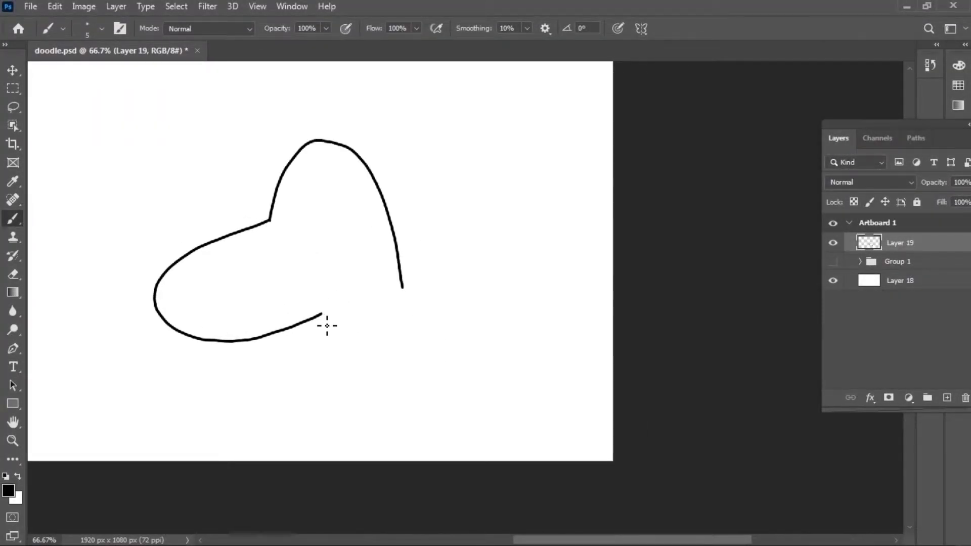
{"action": "mouse_move", "coordinate": [253, 337]}
{"action": "left_mouse_down"}
{"action": "mouse_move", "coordinate": [311, 363]}
{"action": "mouse_move", "coordinate": [376, 460]}
{"action": "left_mouse_up"}
{"action": "left_click_drag", "start_coordinate": [403, 288], "coordinate": [563, 460]}
{"action": "left_click_drag", "start_coordinate": [403, 287], "coordinate": [406, 326]}
{"action": "left_click_drag", "start_coordinate": [444, 378], "coordinate": [464, 407]}
{"action": "left_click_drag", "start_coordinate": [530, 447], "coordinate": [570, 460]}
Draw the large curled body's outer and inner curves with two spikes
{"action": "left_click_drag", "start_coordinate": [612, 124], "coordinate": [611, 374]}
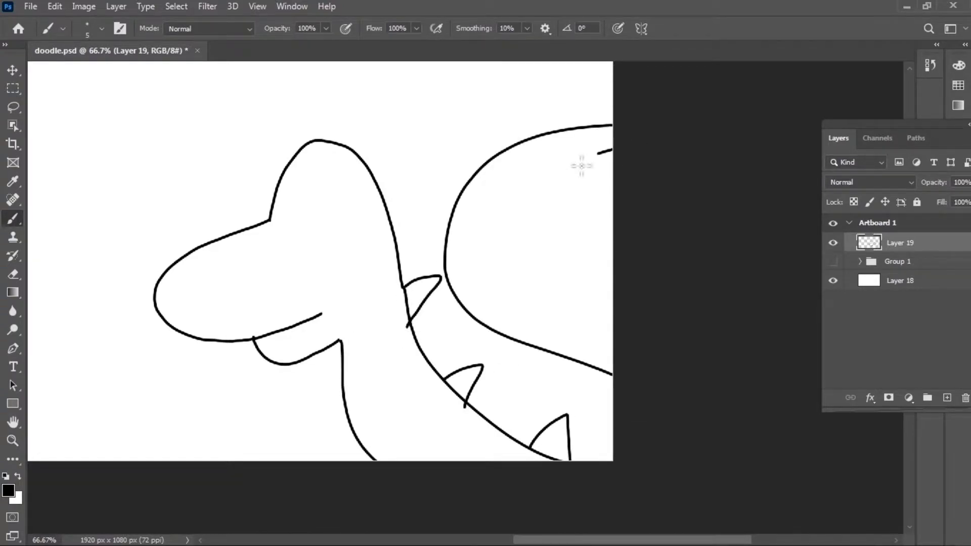
{"action": "left_click_drag", "start_coordinate": [579, 203], "coordinate": [579, 332]}
{"action": "left_click_drag", "start_coordinate": [420, 259], "coordinate": [416, 289]}
{"action": "left_click_drag", "start_coordinate": [495, 397], "coordinate": [533, 413]}
Add the dragon's filled eye, teeth, smile and cheek line
{"action": "left_click_drag", "start_coordinate": [260, 245], "coordinate": [256, 279]}
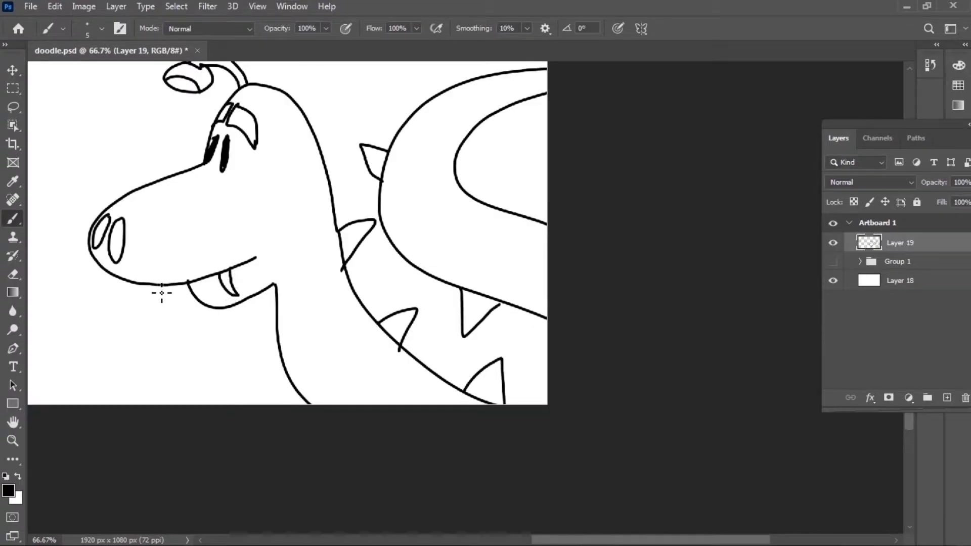
{"action": "left_click_drag", "start_coordinate": [178, 319], "coordinate": [177, 286]}
{"action": "left_click_drag", "start_coordinate": [123, 282], "coordinate": [140, 313]}
{"action": "mouse_move", "coordinate": [245, 226]}
{"action": "left_mouse_down"}
{"action": "mouse_move", "coordinate": [292, 216]}
{"action": "mouse_move", "coordinate": [251, 261]}
{"action": "left_mouse_up"}
Draw two stripes across the snout and the ear with its inner curves
{"action": "scroll", "coordinate": [243, 257], "scroll_direction": "up", "scroll_amount": 1}
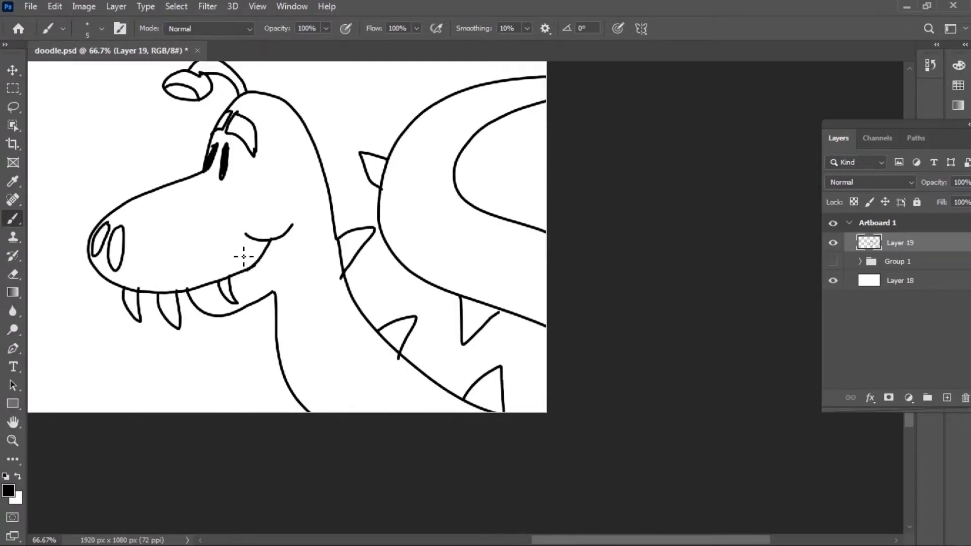
{"action": "left_click_drag", "start_coordinate": [157, 224], "coordinate": [206, 272]}
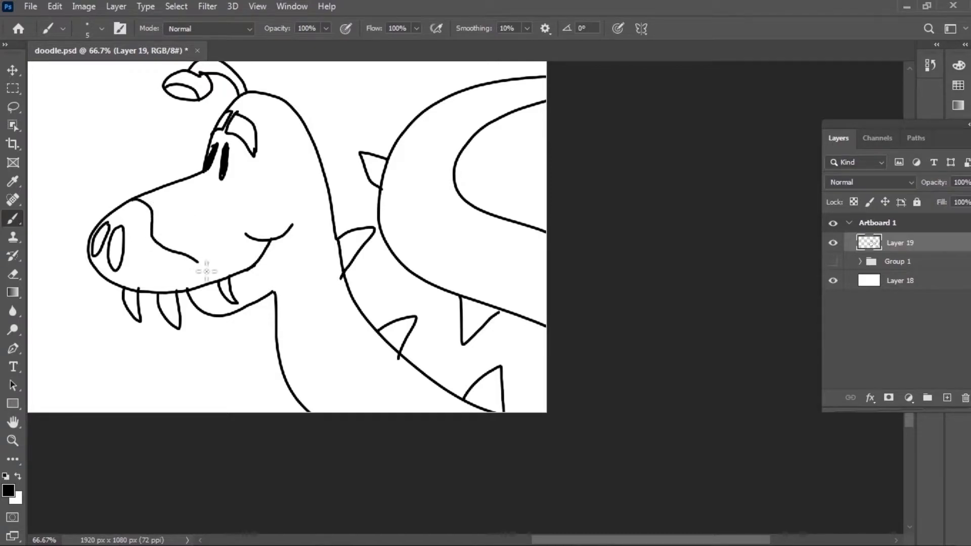
{"action": "left_click_drag", "start_coordinate": [170, 197], "coordinate": [244, 267]}
{"action": "scroll", "coordinate": [283, 227], "scroll_direction": "up", "scroll_amount": 3}
{"action": "left_click_drag", "start_coordinate": [275, 217], "coordinate": [300, 259]}
{"action": "left_click_drag", "start_coordinate": [322, 205], "coordinate": [300, 246]}
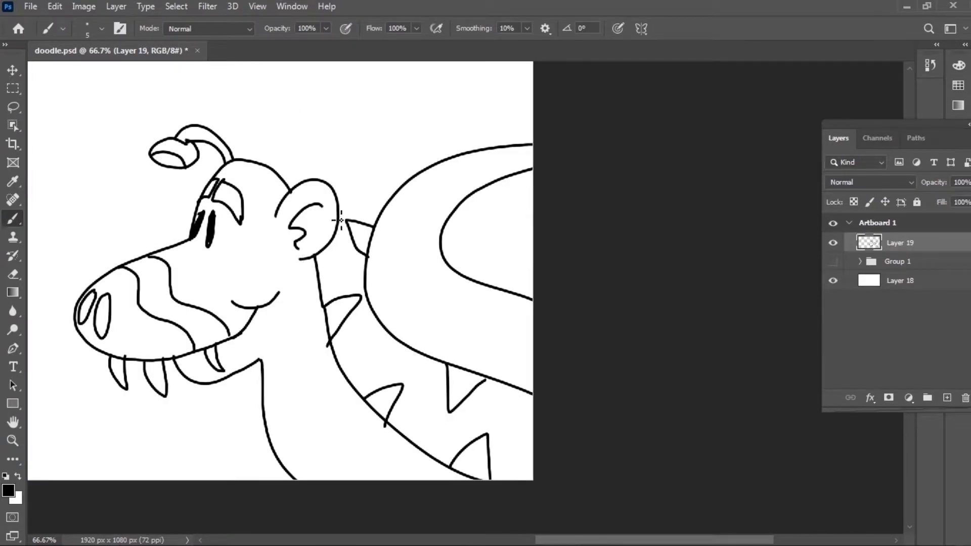
Zoom in to 100% on the dragon's head, then back out to the whole drawing
{"action": "scroll", "coordinate": [293, 278], "scroll_direction": "down", "scroll_amount": 5}
{"action": "scroll", "coordinate": [288, 252], "scroll_direction": "down", "scroll_amount": 2}
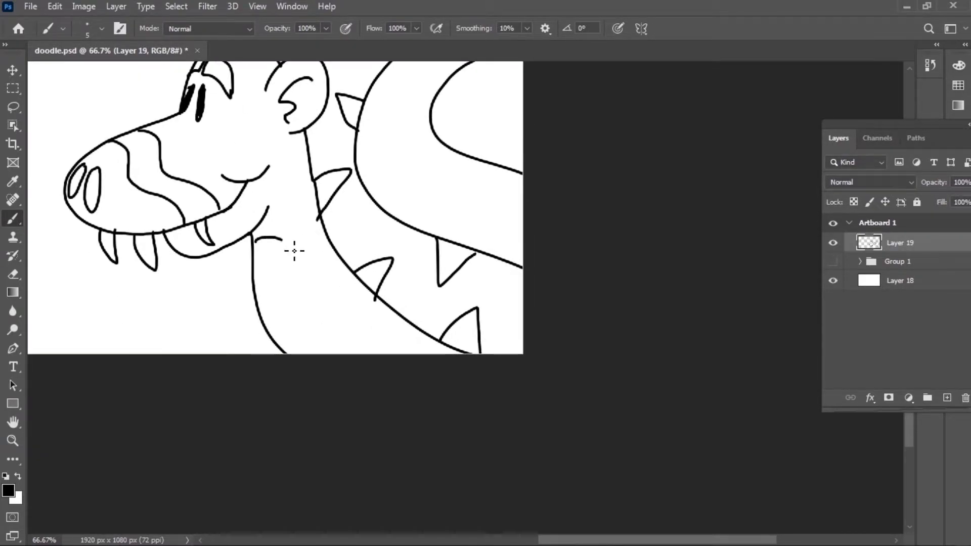
{"action": "key", "text": "ctrl+1"}
{"action": "key", "text": "z"}
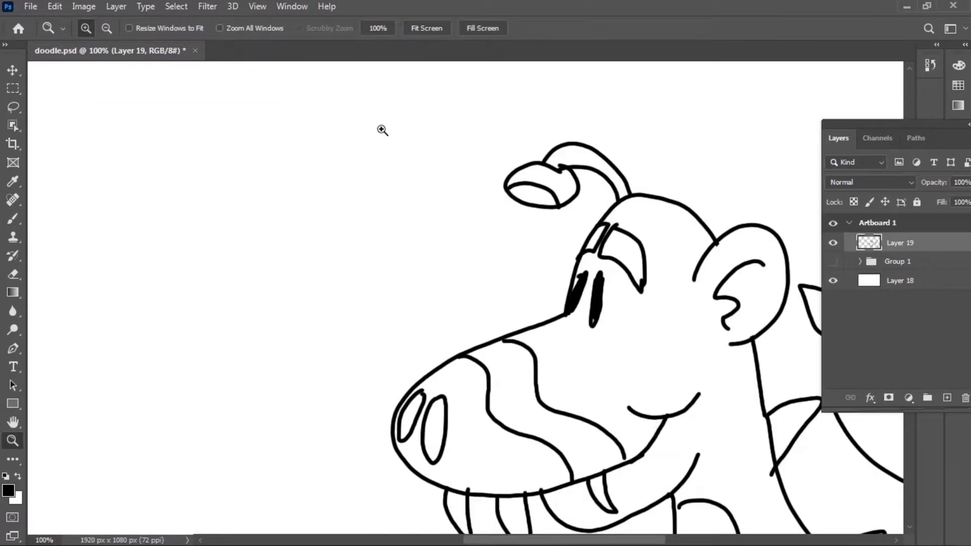
{"action": "key", "text": "ctrl+minus"}
{"action": "key", "text": "ctrl+minus"}
{"action": "key", "text": "b"}
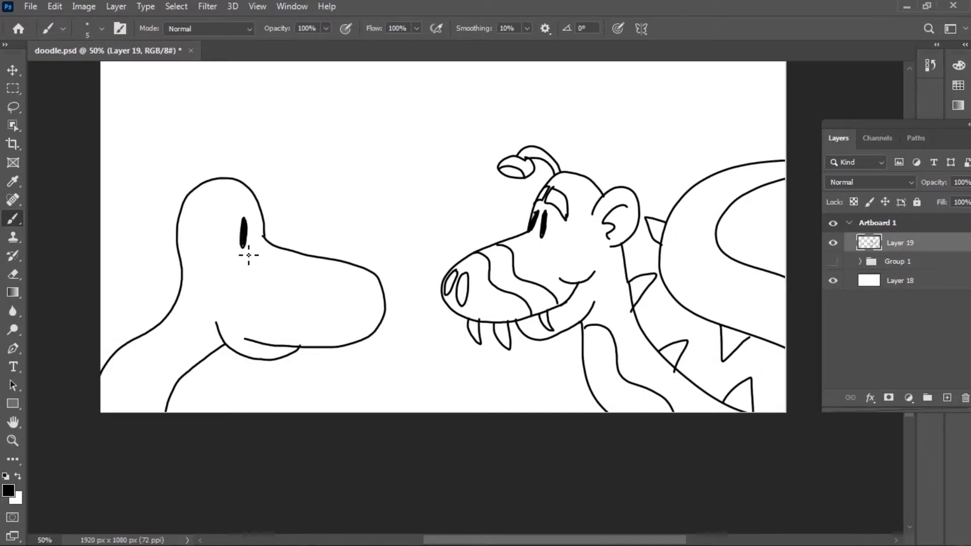
Give the left dragon a second eye, eyelashes, eyebrows and a looped bow
{"action": "left_click_drag", "start_coordinate": [252, 242], "coordinate": [255, 223]}
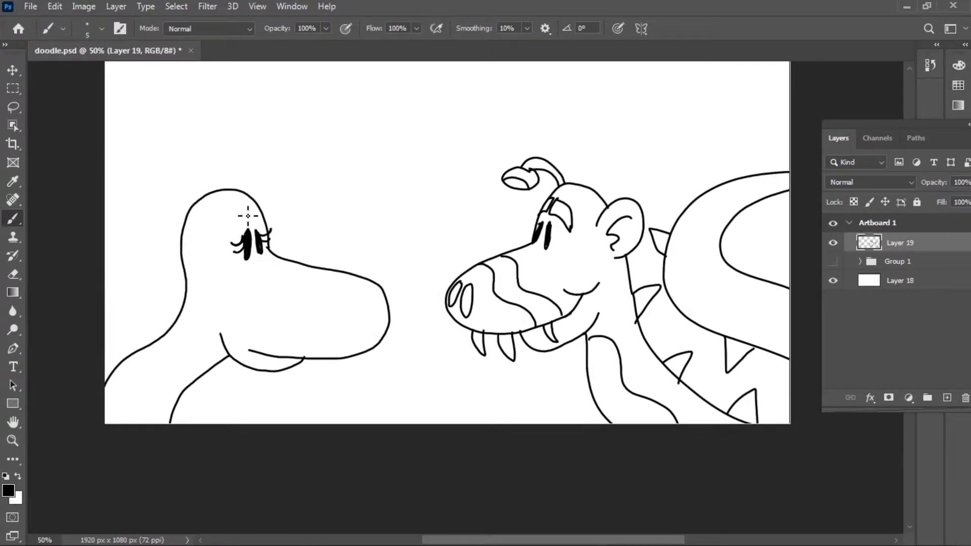
{"action": "left_click_drag", "start_coordinate": [226, 226], "coordinate": [243, 209]}
{"action": "left_click_drag", "start_coordinate": [246, 210], "coordinate": [263, 226]}
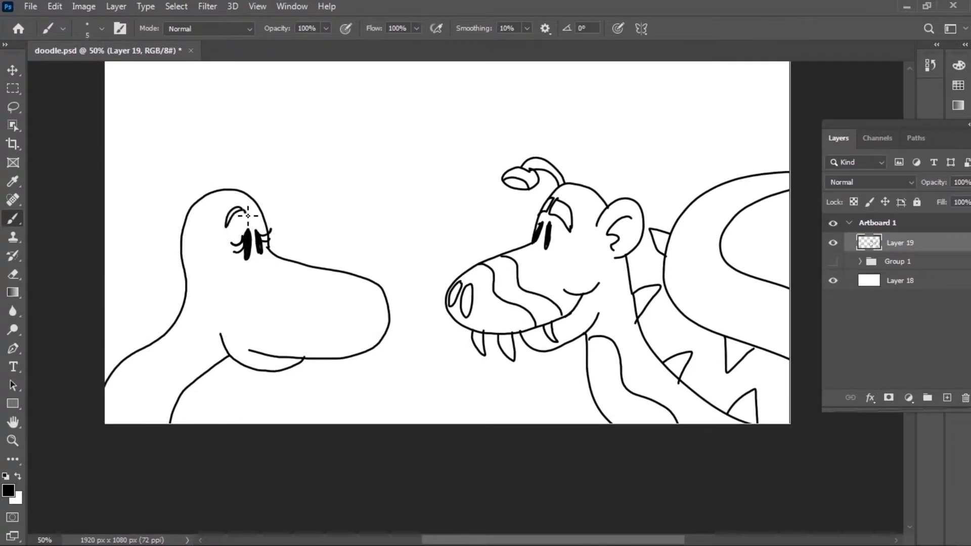
{"action": "left_click_drag", "start_coordinate": [218, 188], "coordinate": [218, 190]}
{"action": "left_click_drag", "start_coordinate": [219, 188], "coordinate": [225, 196]}
Draw two nostrils on the left dragon's snout and nudge the view back
{"action": "scroll", "coordinate": [237, 207], "scroll_direction": "down", "scroll_amount": 3}
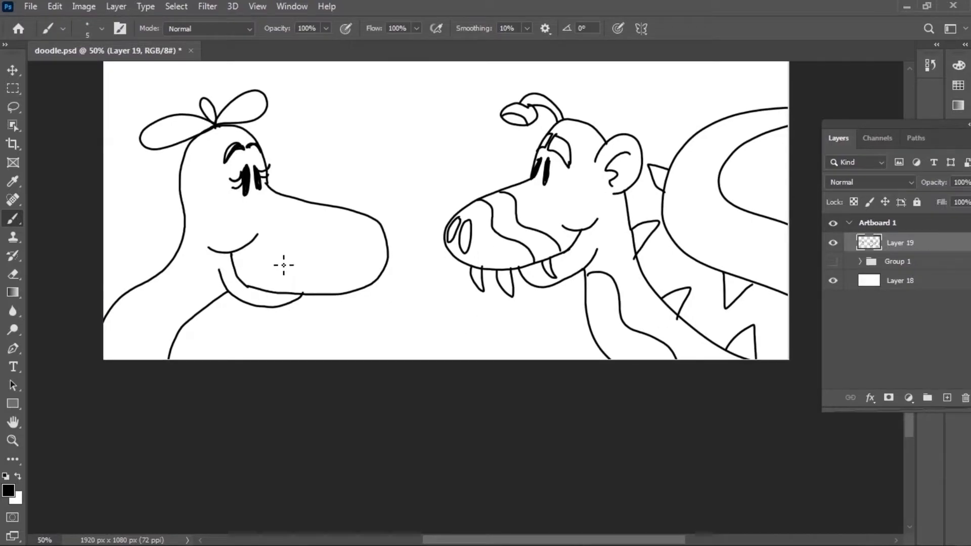
{"action": "left_click_drag", "start_coordinate": [360, 233], "coordinate": [357, 226]}
{"action": "left_click_drag", "start_coordinate": [377, 223], "coordinate": [375, 225]}
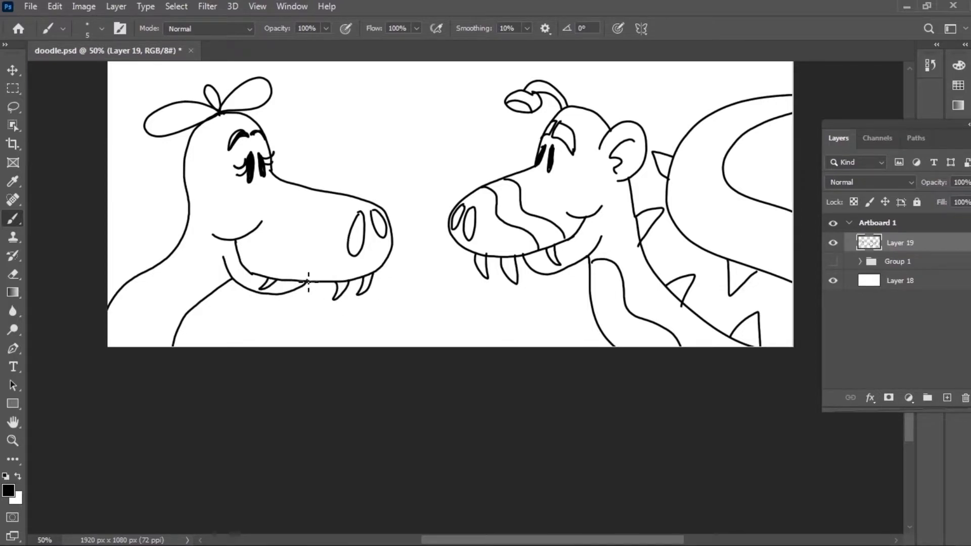
{"action": "left_click_drag", "start_coordinate": [284, 284], "coordinate": [283, 279]}
{"action": "left_click_drag", "start_coordinate": [201, 248], "coordinate": [203, 260]}
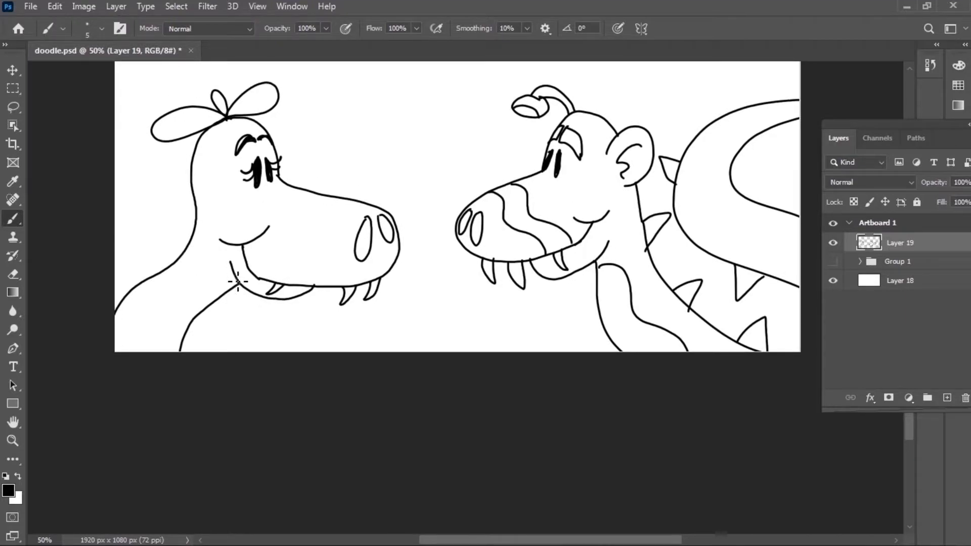
Draw the left dragon's long tail curving over its back
{"action": "left_click_drag", "start_coordinate": [173, 315], "coordinate": [157, 471]}
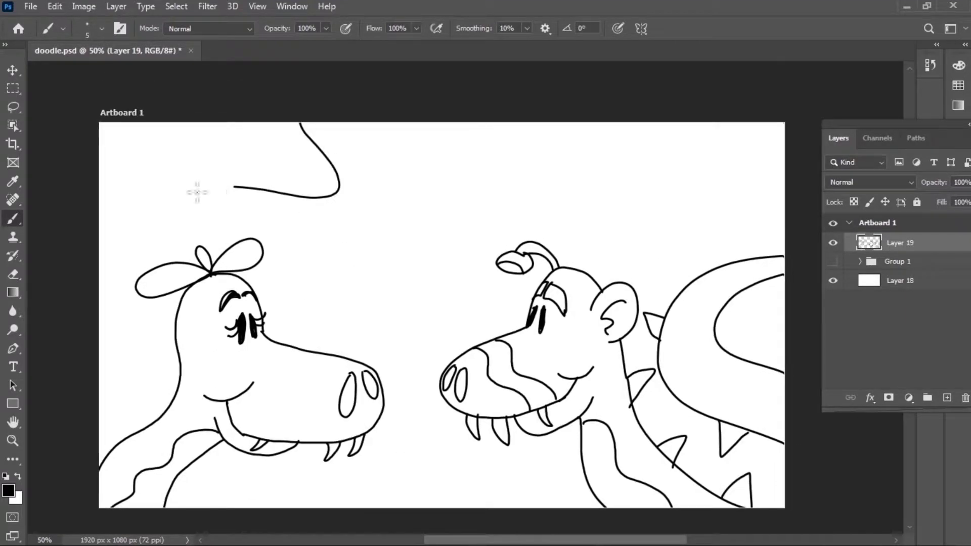
{"action": "left_click_drag", "start_coordinate": [300, 122], "coordinate": [98, 230]}
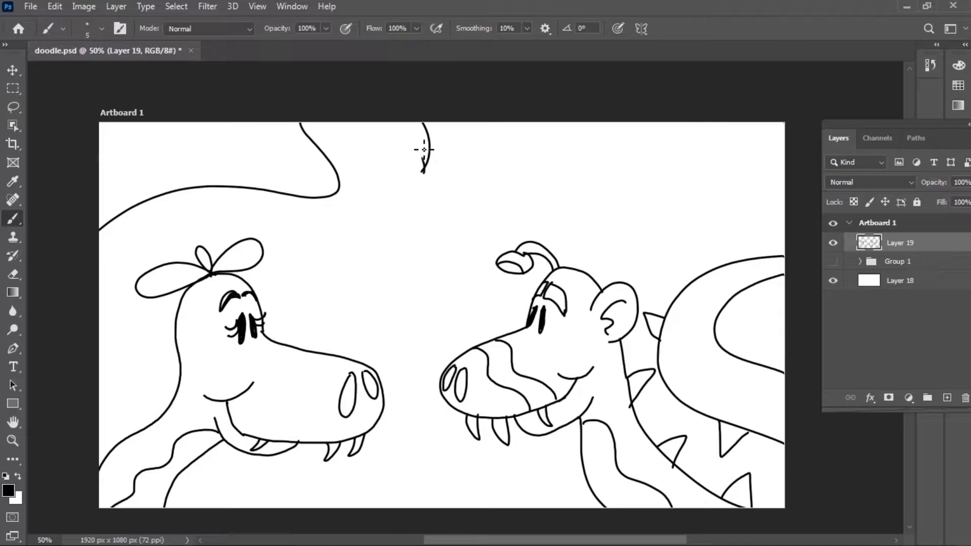
{"action": "left_click_drag", "start_coordinate": [423, 149], "coordinate": [123, 441]}
{"action": "scroll", "coordinate": [233, 266], "scroll_direction": "down", "scroll_amount": 2}
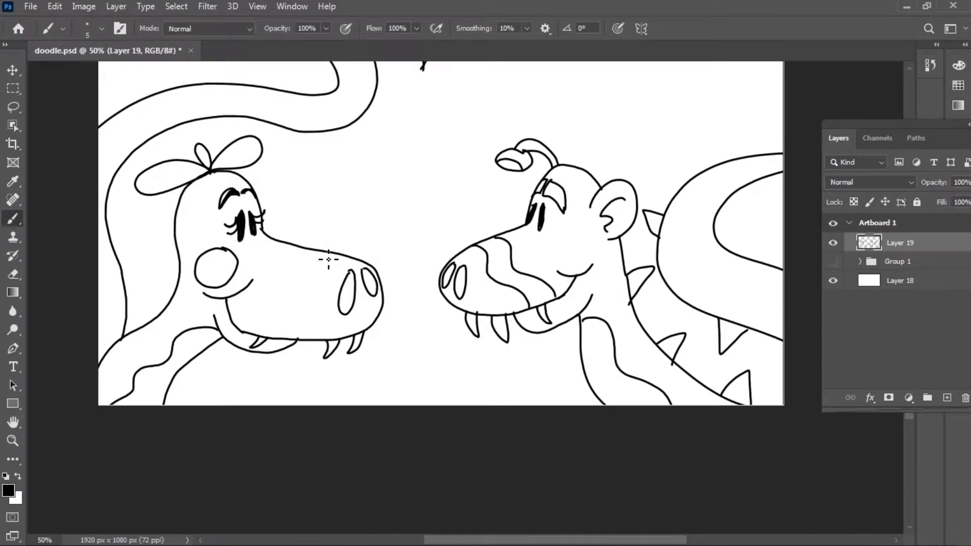
{"action": "scroll", "coordinate": [319, 257], "scroll_direction": "down", "scroll_amount": 1}
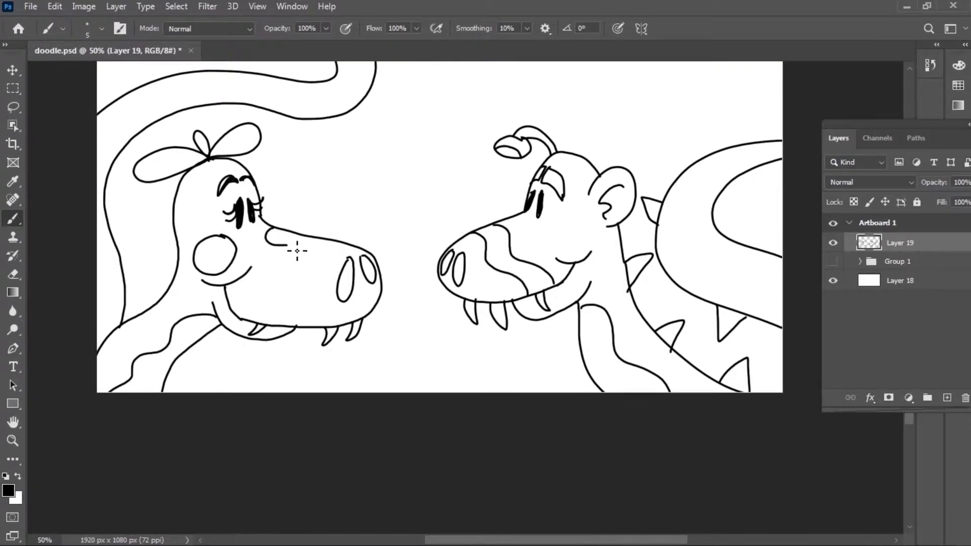
{"action": "scroll", "coordinate": [546, 218], "scroll_direction": "up", "scroll_amount": 3}
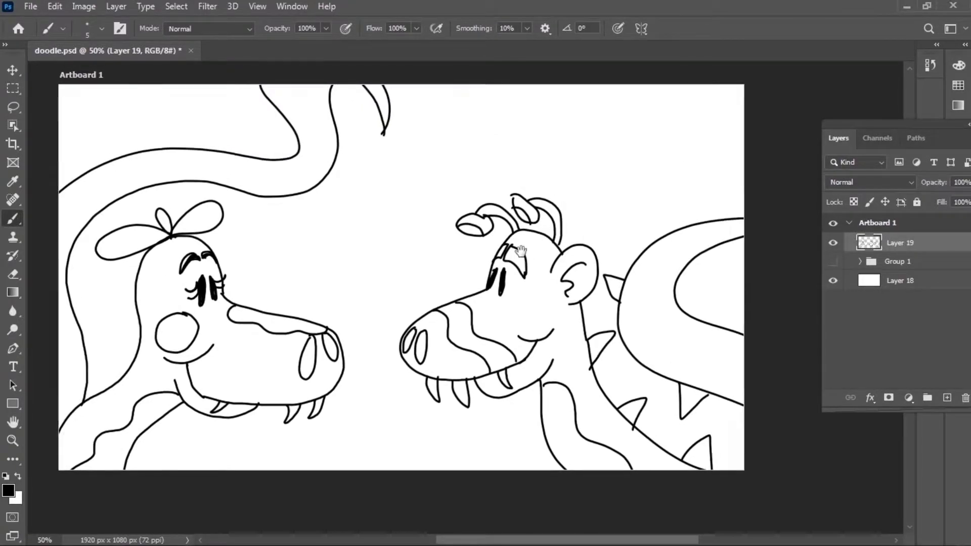
{"action": "scroll", "coordinate": [556, 251], "scroll_direction": "down", "scroll_amount": 1}
{"action": "scroll", "coordinate": [239, 223], "scroll_direction": "right", "scroll_amount": 1}
Add a heart between the dragons, two back spikes, and looping foliage and vines on top
{"action": "left_click_drag", "start_coordinate": [324, 267], "coordinate": [286, 238]}
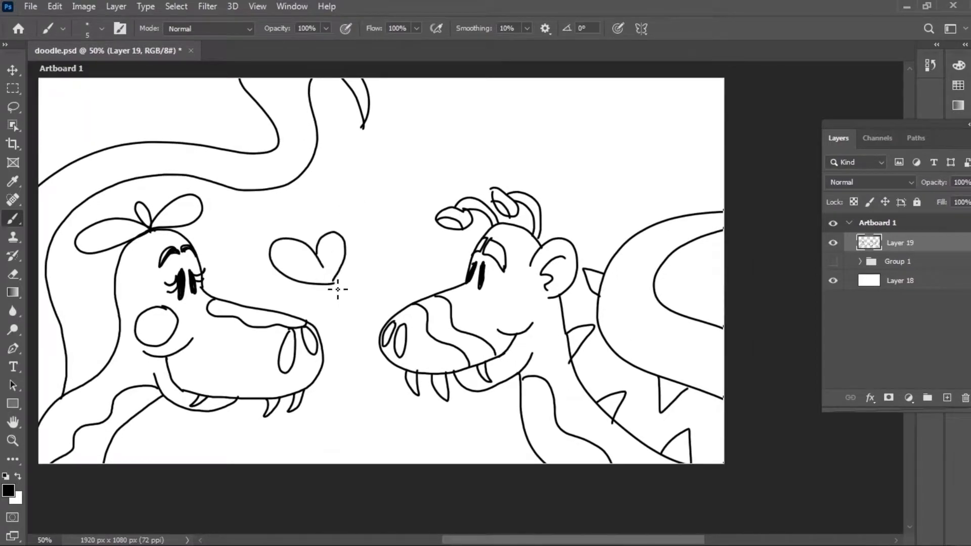
{"action": "left_click_drag", "start_coordinate": [146, 354], "coordinate": [118, 372]}
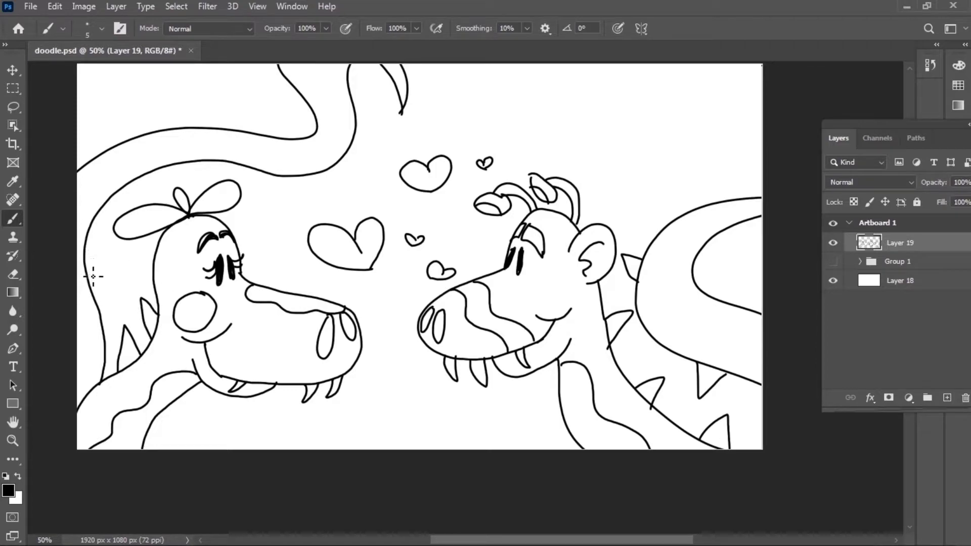
{"action": "left_click_drag", "start_coordinate": [87, 271], "coordinate": [86, 281]}
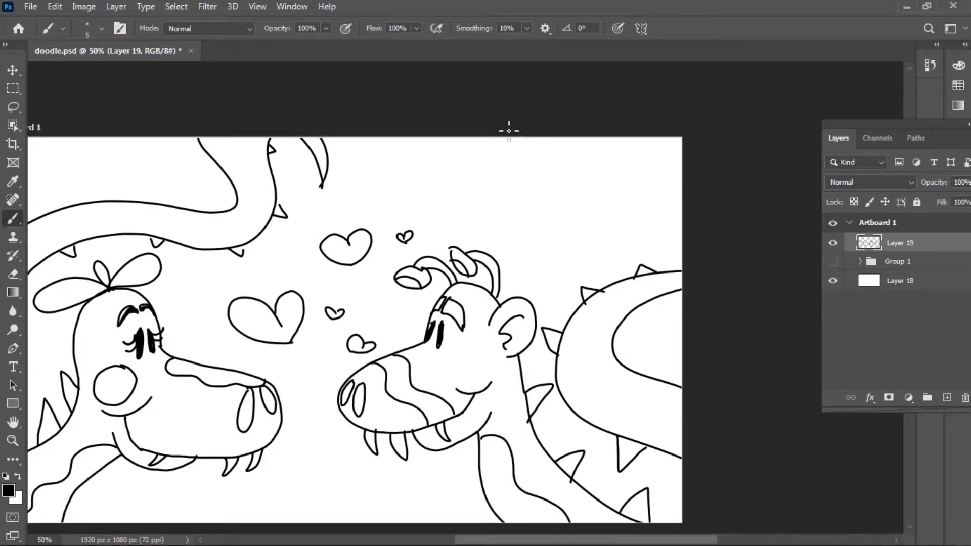
{"action": "mouse_move", "coordinate": [514, 165]}
{"action": "left_mouse_down"}
{"action": "mouse_move", "coordinate": [541, 166]}
{"action": "mouse_move", "coordinate": [608, 225]}
{"action": "mouse_move", "coordinate": [658, 226]}
{"action": "left_mouse_up"}
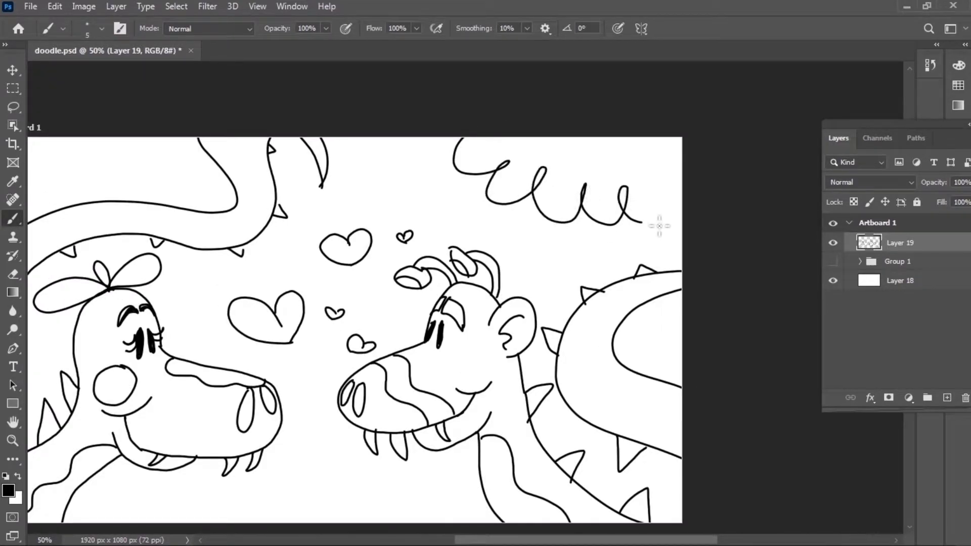
{"action": "left_click_drag", "start_coordinate": [315, 197], "coordinate": [424, 200]}
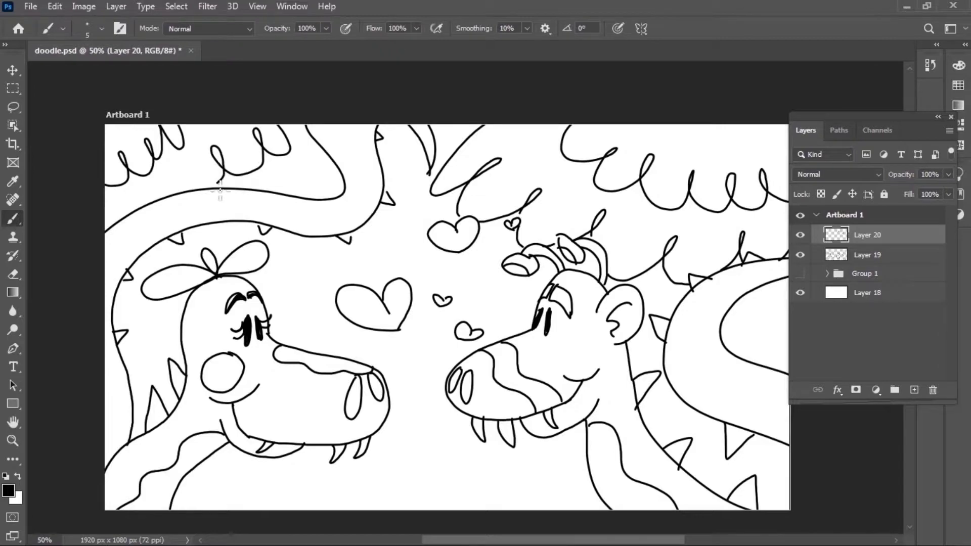
Paint the left dragon's face and neck spikes salmon pink
{"action": "left_click", "coordinate": [640, 101]}
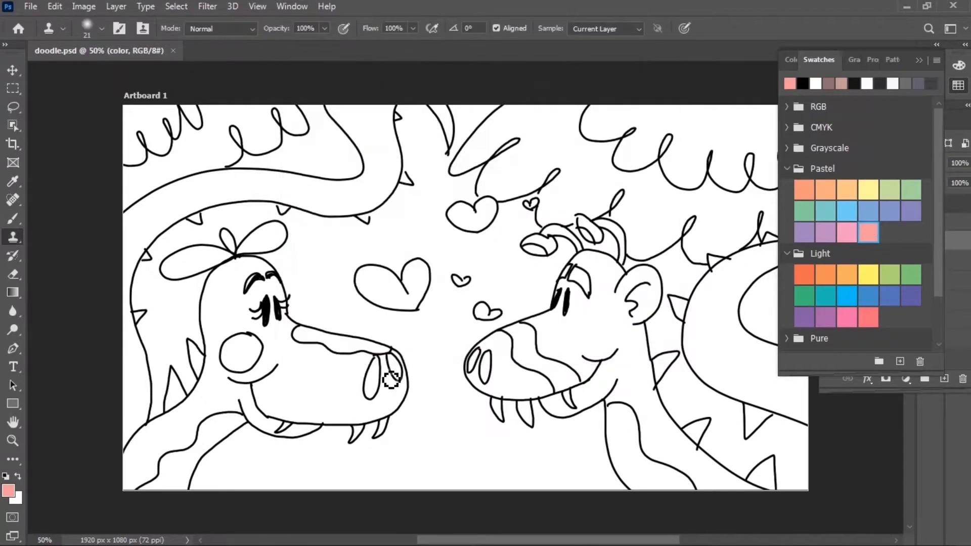
{"action": "key", "text": "bracketleft"}
{"action": "key", "text": "bracketleft"}
{"action": "mouse_move", "coordinate": [247, 275]}
{"action": "left_mouse_down"}
{"action": "mouse_move", "coordinate": [255, 326]}
{"action": "mouse_move", "coordinate": [212, 292]}
{"action": "mouse_move", "coordinate": [237, 420]}
{"action": "mouse_move", "coordinate": [142, 475]}
{"action": "mouse_move", "coordinate": [213, 440]}
{"action": "mouse_move", "coordinate": [303, 336]}
{"action": "mouse_move", "coordinate": [324, 395]}
{"action": "mouse_move", "coordinate": [399, 399]}
{"action": "mouse_move", "coordinate": [292, 421]}
{"action": "left_mouse_up"}
{"action": "key", "text": "bracketleft"}
{"action": "key", "text": "bracketleft"}
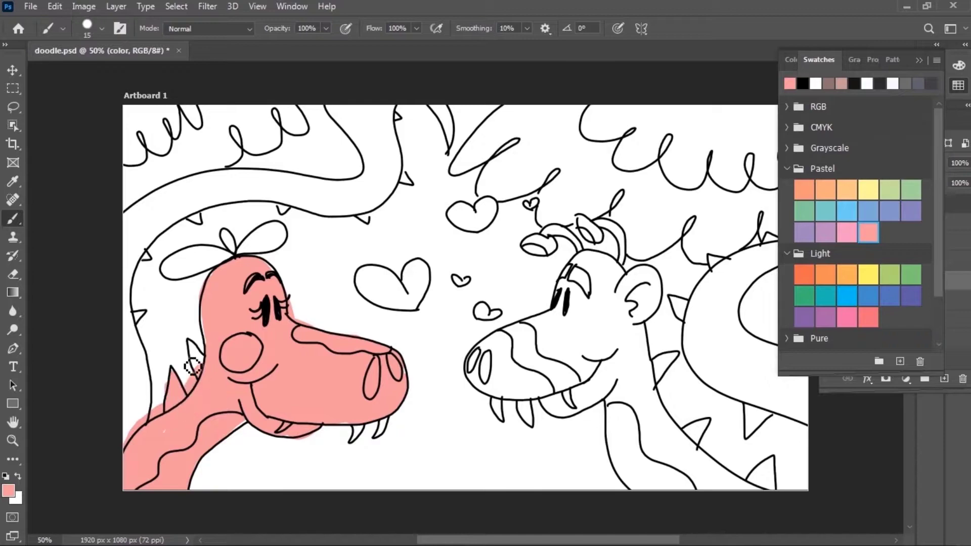
{"action": "left_click_drag", "start_coordinate": [177, 385], "coordinate": [197, 354]}
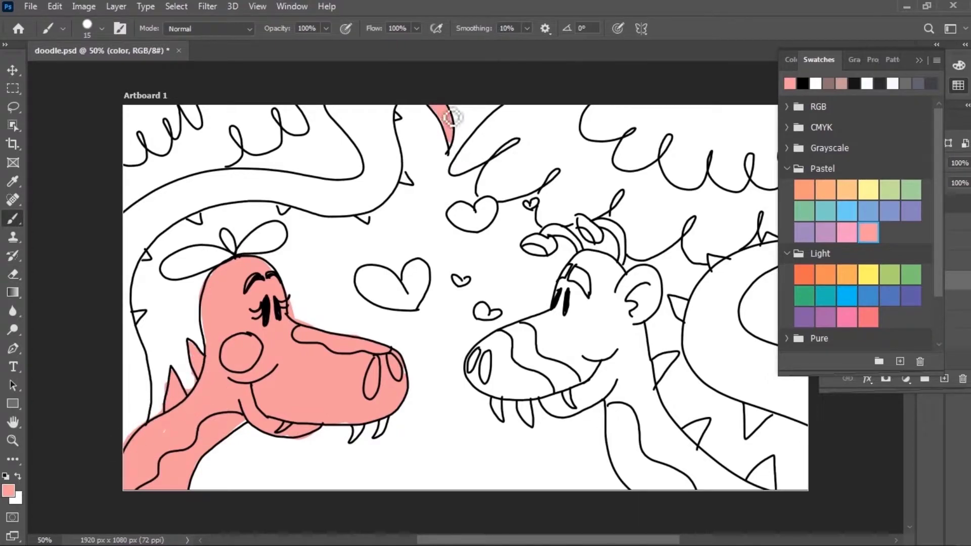
Paint the upper tail pink and add a brighter pastel pink cheek blush
{"action": "key", "text": "bracketright"}
{"action": "key", "text": "bracketright"}
{"action": "left_click_drag", "start_coordinate": [353, 109], "coordinate": [138, 351]}
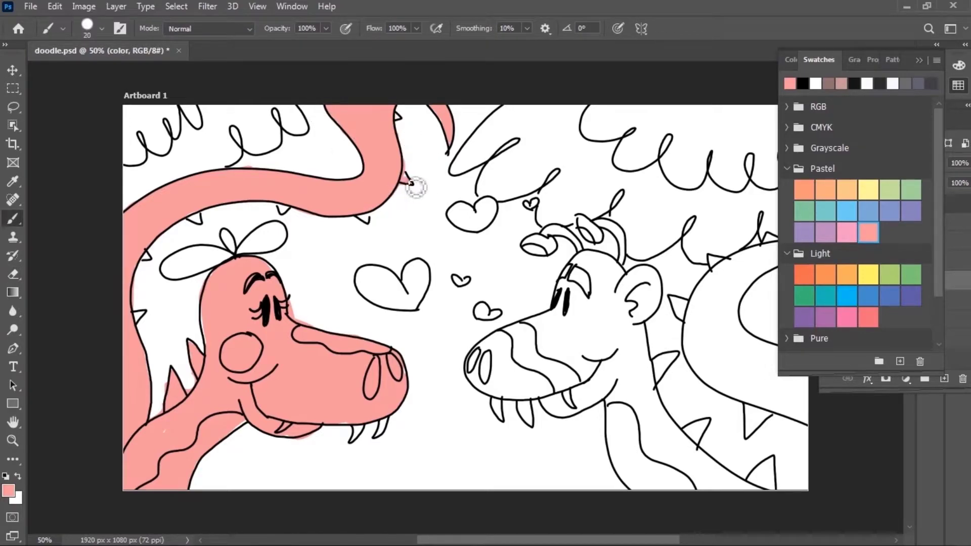
{"action": "left_click", "coordinate": [846, 233]}
{"action": "left_click_drag", "start_coordinate": [202, 318], "coordinate": [218, 322]}
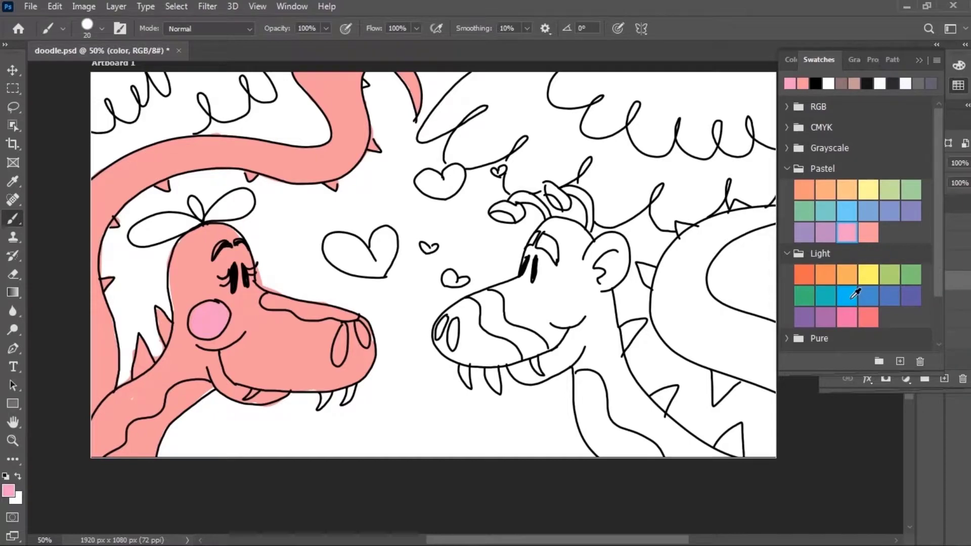
Paint the right dragon's snout and head light blue
{"action": "left_click", "coordinate": [854, 293]}
{"action": "scroll", "coordinate": [397, 268], "scroll_direction": "right", "scroll_amount": 5}
{"action": "key", "text": "bracketright"}
{"action": "mouse_move", "coordinate": [338, 304]}
{"action": "left_mouse_down"}
{"action": "mouse_move", "coordinate": [410, 222]}
{"action": "mouse_move", "coordinate": [462, 309]}
{"action": "mouse_move", "coordinate": [339, 308]}
{"action": "mouse_move", "coordinate": [390, 334]}
{"action": "mouse_move", "coordinate": [291, 269]}
{"action": "left_mouse_up"}
{"action": "left_click", "coordinate": [291, 269]}
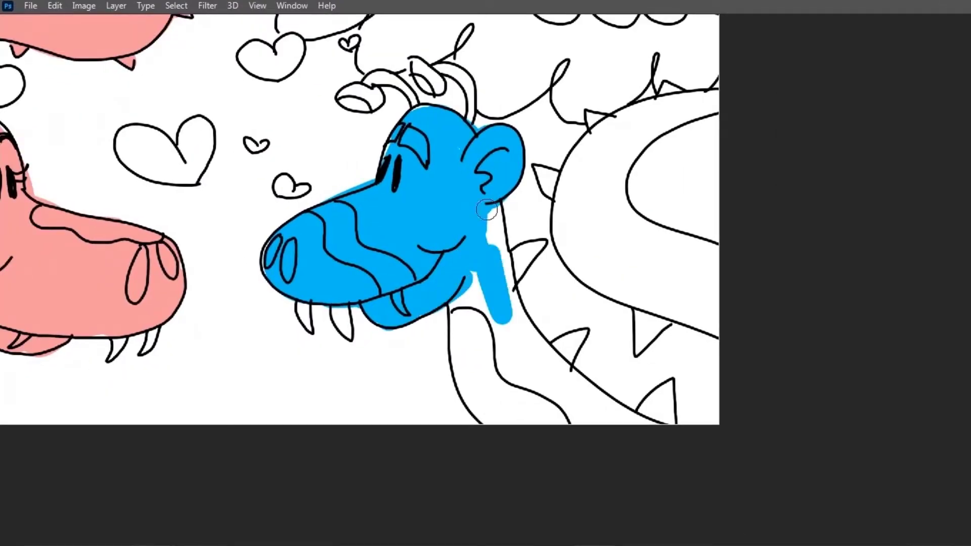
Fill the neck and the curled body with blue
{"action": "left_click_drag", "start_coordinate": [506, 223], "coordinate": [486, 405]}
{"action": "mouse_move", "coordinate": [557, 391]}
{"action": "left_mouse_down"}
{"action": "mouse_move", "coordinate": [440, 224]}
{"action": "mouse_move", "coordinate": [455, 414]}
{"action": "left_mouse_up"}
{"action": "mouse_move", "coordinate": [611, 116]}
{"action": "left_mouse_down"}
{"action": "mouse_move", "coordinate": [450, 212]}
{"action": "mouse_move", "coordinate": [505, 279]}
{"action": "mouse_move", "coordinate": [398, 199]}
{"action": "left_mouse_up"}
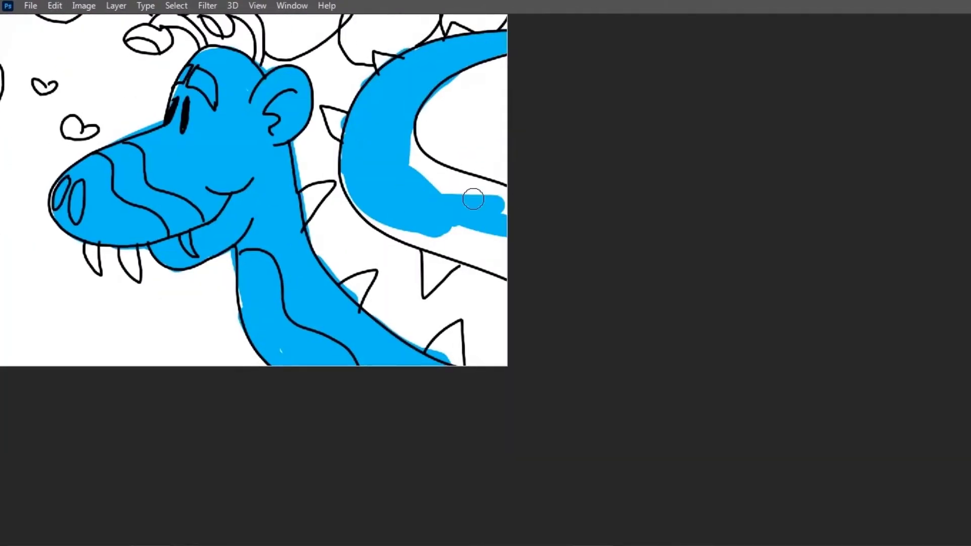
{"action": "mouse_move", "coordinate": [473, 199]}
{"action": "left_mouse_down"}
{"action": "mouse_move", "coordinate": [404, 141]}
{"action": "mouse_move", "coordinate": [500, 273]}
{"action": "left_mouse_up"}
Fill the neck, right-side, small and lower spikes with blue
{"action": "mouse_move", "coordinate": [354, 172]}
{"action": "left_mouse_down"}
{"action": "mouse_move", "coordinate": [408, 200]}
{"action": "mouse_move", "coordinate": [445, 276]}
{"action": "left_mouse_up"}
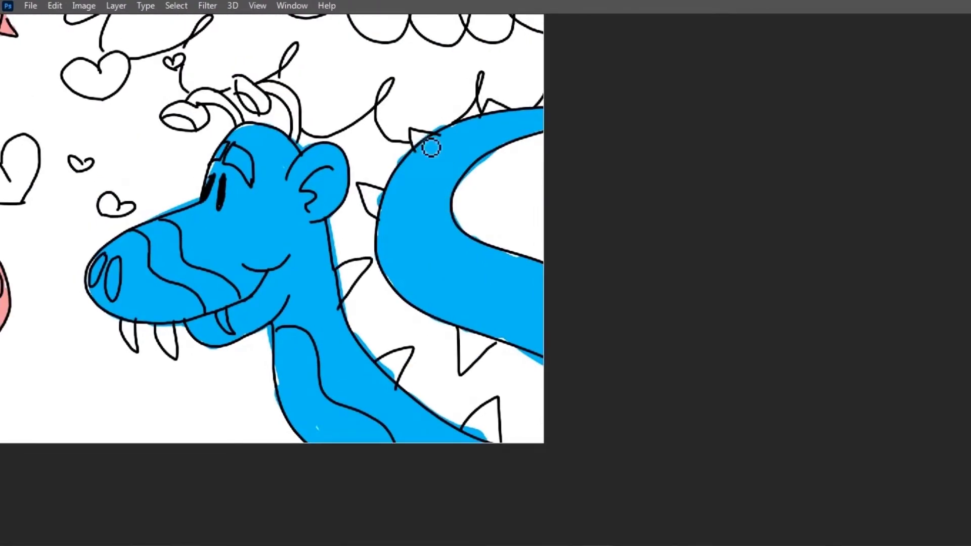
{"action": "left_click_drag", "start_coordinate": [418, 199], "coordinate": [424, 115]}
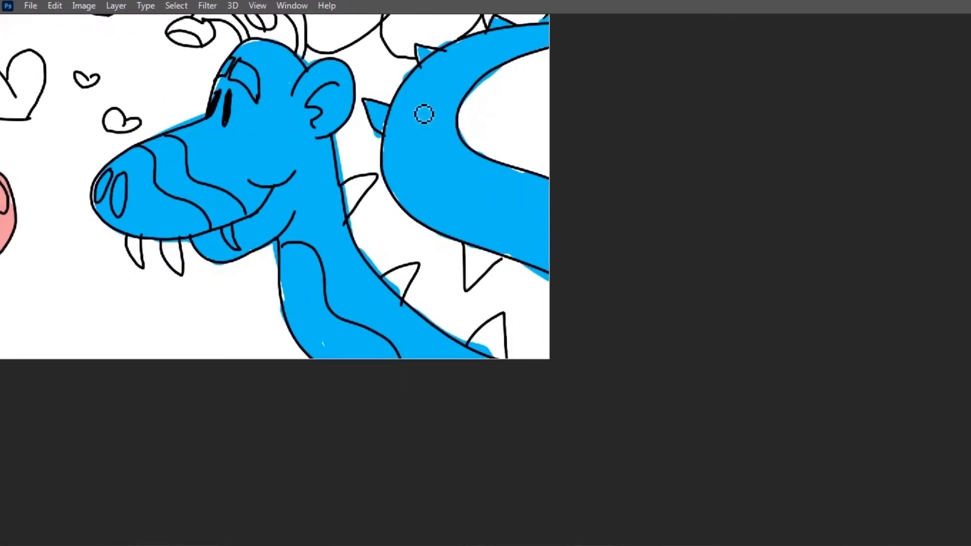
{"action": "left_click_drag", "start_coordinate": [374, 200], "coordinate": [346, 223]}
{"action": "scroll", "coordinate": [491, 282], "scroll_direction": "up", "scroll_amount": 2}
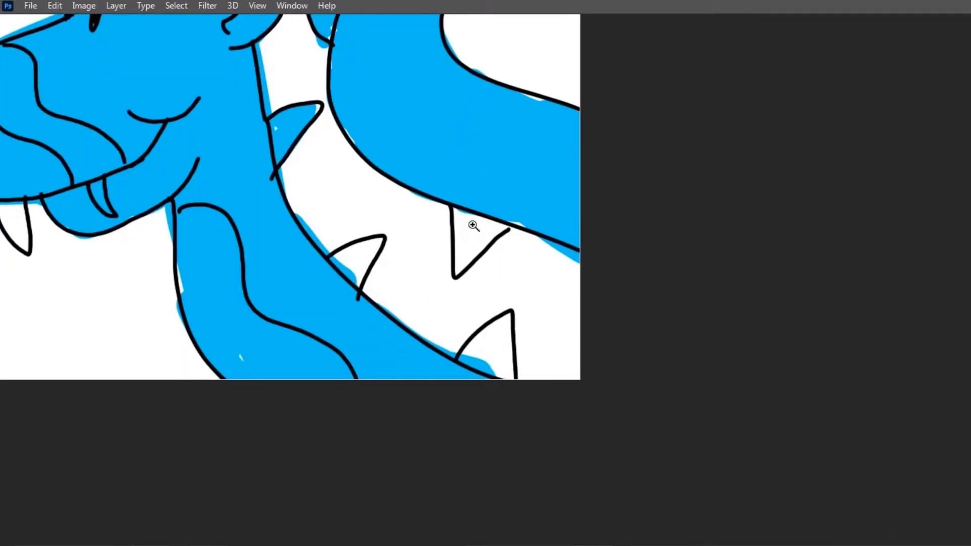
{"action": "mouse_move", "coordinate": [471, 224]}
{"action": "left_mouse_down"}
{"action": "mouse_move", "coordinate": [462, 266]}
{"action": "mouse_move", "coordinate": [521, 224]}
{"action": "left_mouse_up"}
{"action": "mouse_move", "coordinate": [364, 251]}
{"action": "left_mouse_down"}
{"action": "mouse_move", "coordinate": [341, 267]}
{"action": "mouse_move", "coordinate": [379, 252]}
{"action": "left_mouse_up"}
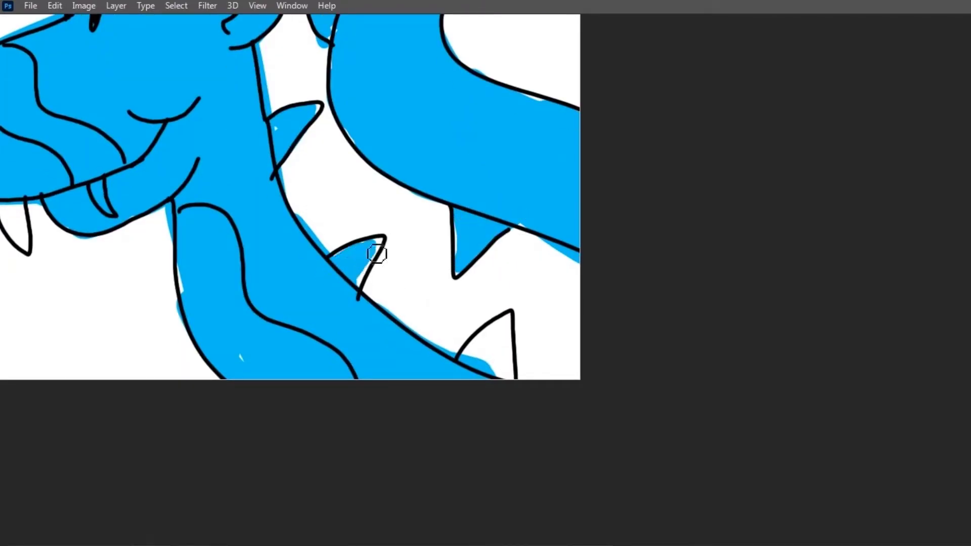
{"action": "left_click_drag", "start_coordinate": [495, 342], "coordinate": [514, 388]}
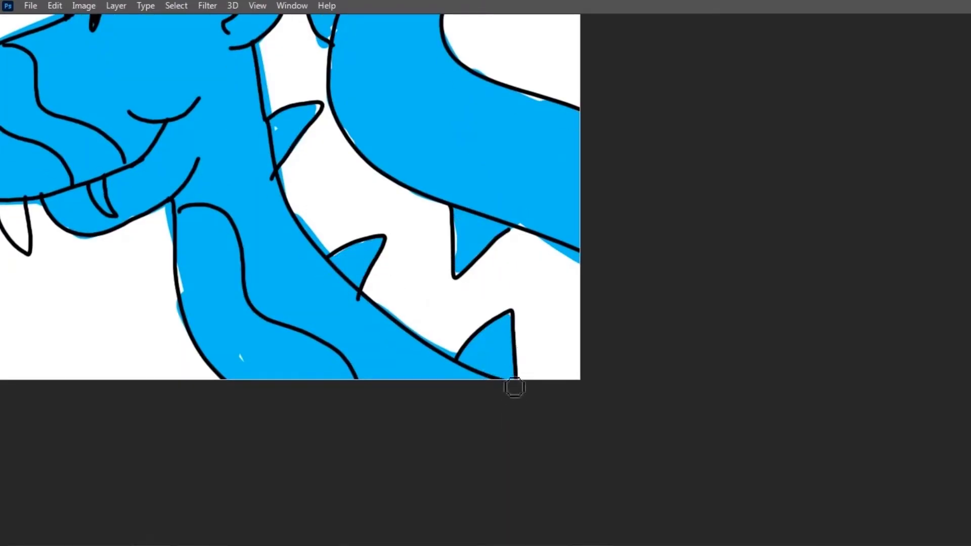
Fill the antenna's curled tip with blue
{"action": "scroll", "coordinate": [256, 342], "scroll_direction": "down", "scroll_amount": 3}
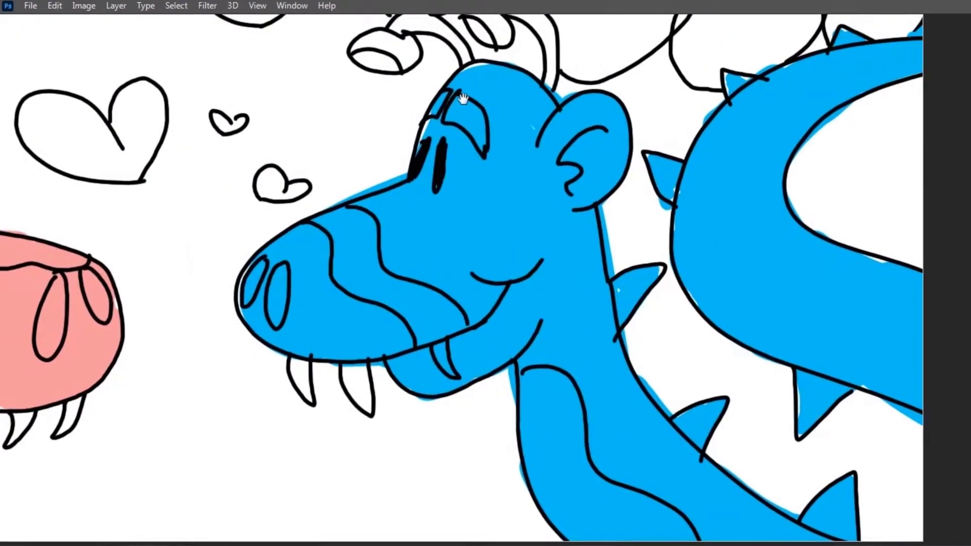
{"action": "left_click_drag", "start_coordinate": [459, 98], "coordinate": [459, 161]}
{"action": "scroll", "coordinate": [458, 160], "scroll_direction": "up", "scroll_amount": 2}
{"action": "mouse_move", "coordinate": [435, 101]}
{"action": "left_mouse_down"}
{"action": "mouse_move", "coordinate": [405, 118]}
{"action": "mouse_move", "coordinate": [455, 116]}
{"action": "mouse_move", "coordinate": [457, 87]}
{"action": "mouse_move", "coordinate": [501, 114]}
{"action": "mouse_move", "coordinate": [528, 71]}
{"action": "left_mouse_up"}
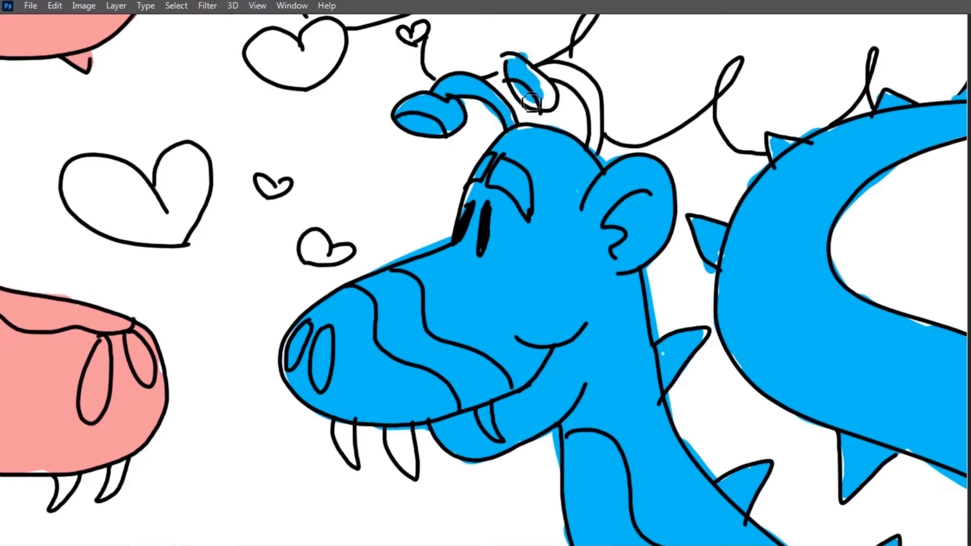
Paint the antenna stalks blue and fill the background layer with green
{"action": "left_click_drag", "start_coordinate": [516, 106], "coordinate": [549, 66]}
{"action": "key", "text": "alt+BackSpace"}
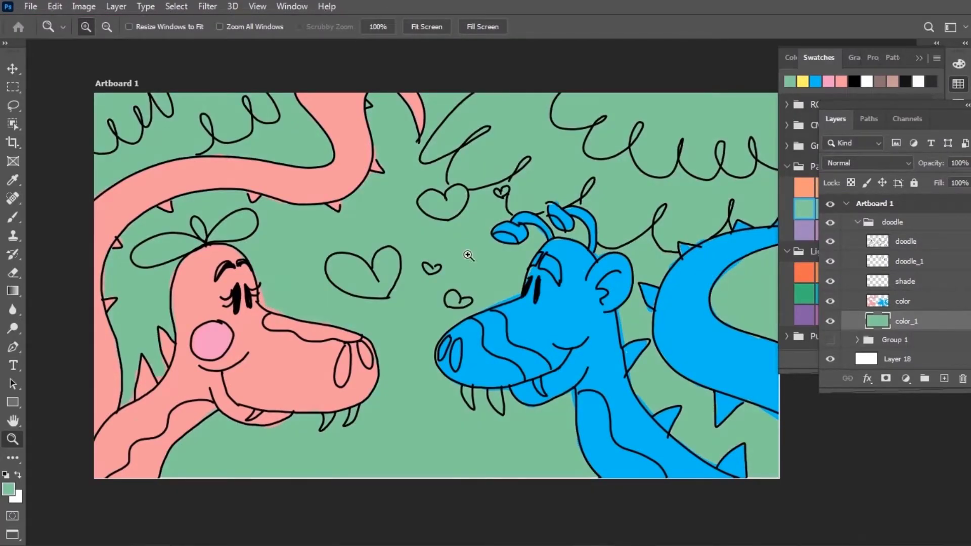
{"action": "key", "text": "b"}
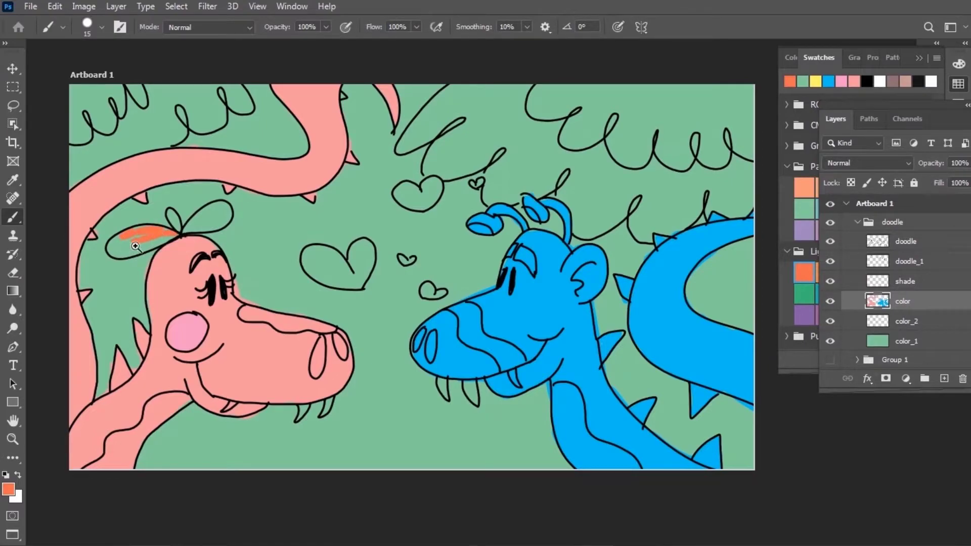
Paint the pink dragon's bow orange using size 30 and size 10 brushes
{"action": "key", "text": "ctrl+plus"}
{"action": "key", "text": "bracketright"}
{"action": "mouse_move", "coordinate": [308, 184]}
{"action": "left_mouse_down"}
{"action": "mouse_move", "coordinate": [276, 192]}
{"action": "mouse_move", "coordinate": [486, 147]}
{"action": "left_mouse_up"}
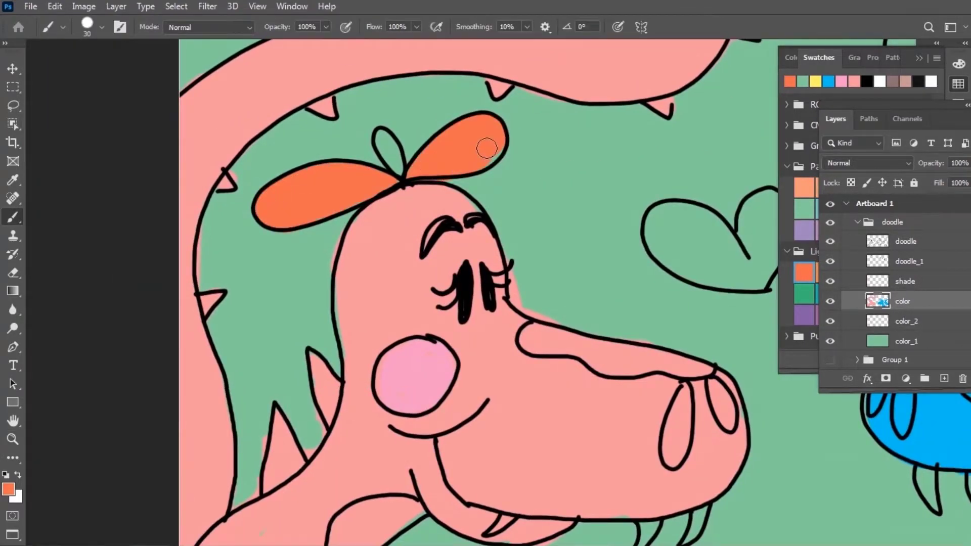
{"action": "key", "text": "bracketleft"}
{"action": "key", "text": "bracketleft"}
{"action": "left_click_drag", "start_coordinate": [385, 137], "coordinate": [397, 154]}
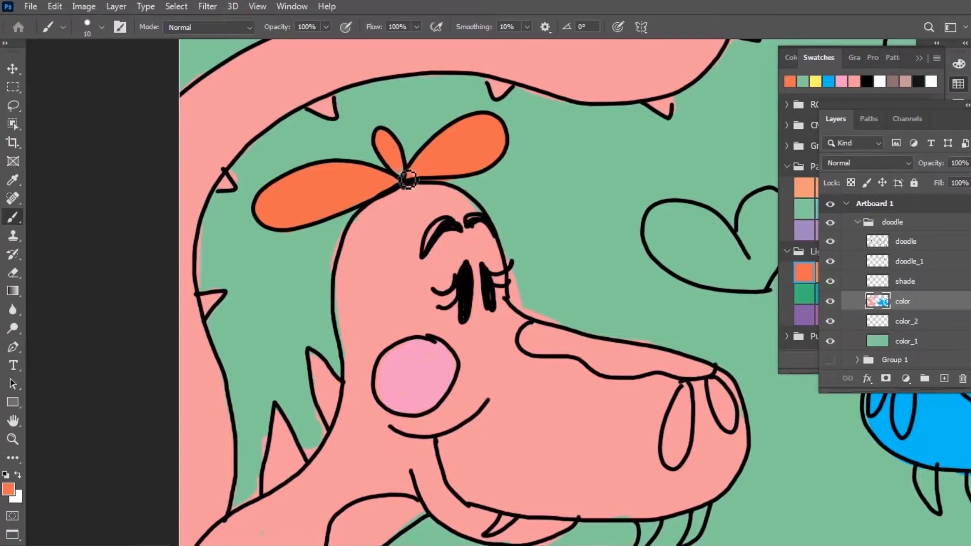
{"action": "scroll", "coordinate": [408, 178], "scroll_direction": "down", "scroll_amount": 5}
{"action": "scroll", "coordinate": [407, 178], "scroll_direction": "right", "scroll_amount": 5}
Paint the pink dragon's teeth white
{"action": "key", "text": "x"}
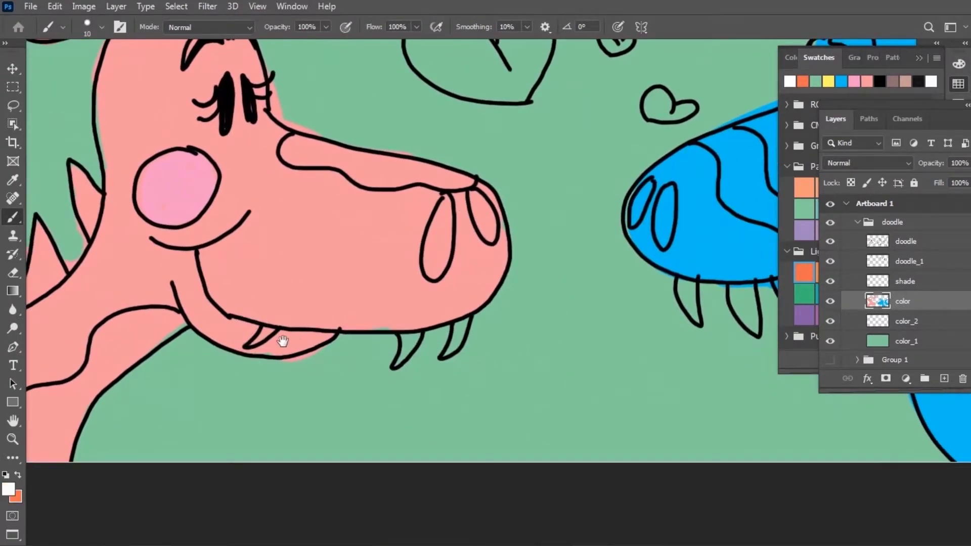
{"action": "mouse_move", "coordinate": [283, 341]}
{"action": "left_mouse_down"}
{"action": "mouse_move", "coordinate": [237, 240]}
{"action": "mouse_move", "coordinate": [222, 255]}
{"action": "left_mouse_up"}
{"action": "left_click_drag", "start_coordinate": [303, 243], "coordinate": [238, 263]}
{"action": "left_click_drag", "start_coordinate": [358, 240], "coordinate": [346, 280]}
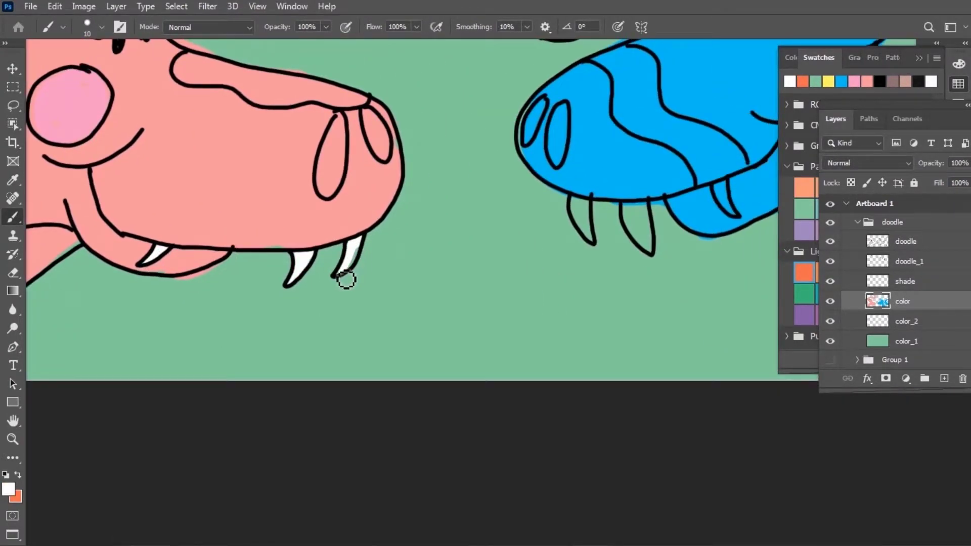
Paint the blue dragon's teeth light cream, then zoom out to both dragons
{"action": "left_click_drag", "start_coordinate": [437, 186], "coordinate": [260, 249]}
{"action": "left_click", "coordinate": [8, 488]}
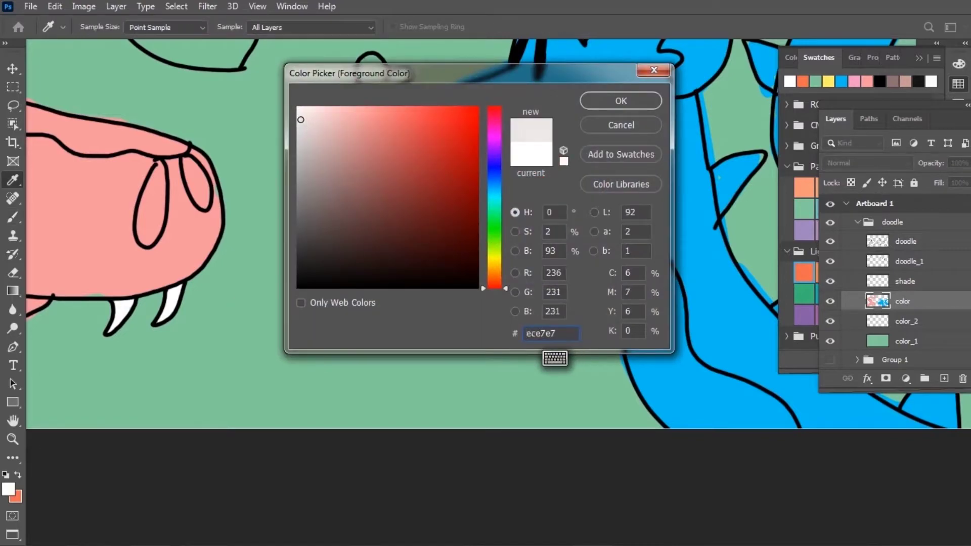
{"action": "left_click", "coordinate": [498, 268]}
{"action": "left_click", "coordinate": [314, 113]}
{"action": "left_click", "coordinate": [621, 101]}
{"action": "left_click_drag", "start_coordinate": [410, 253], "coordinate": [323, 278]}
{"action": "mouse_move", "coordinate": [380, 289]}
{"action": "left_mouse_down"}
{"action": "mouse_move", "coordinate": [368, 277]}
{"action": "mouse_move", "coordinate": [381, 306]}
{"action": "left_mouse_up"}
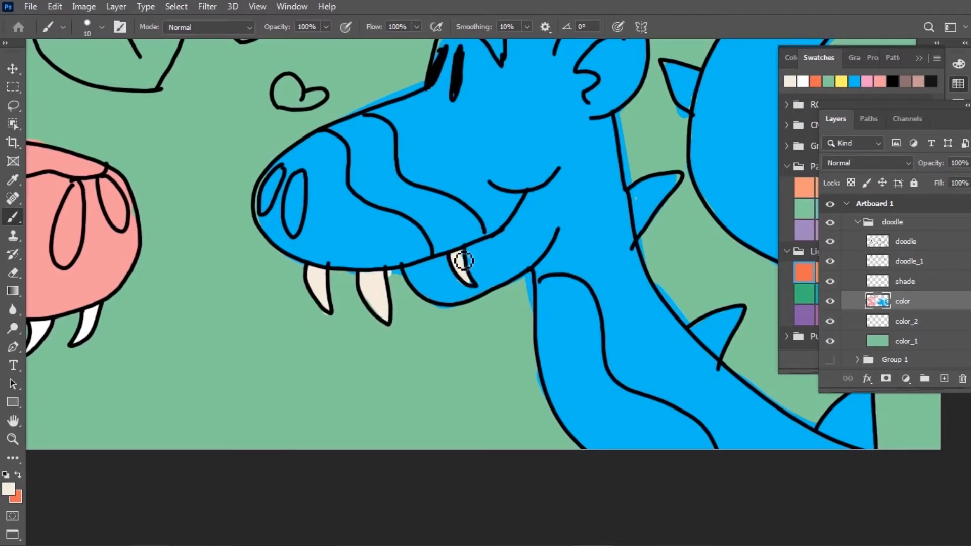
{"action": "key", "text": "z"}
{"action": "scroll", "coordinate": [503, 277], "scroll_direction": "down", "scroll_amount": 5}
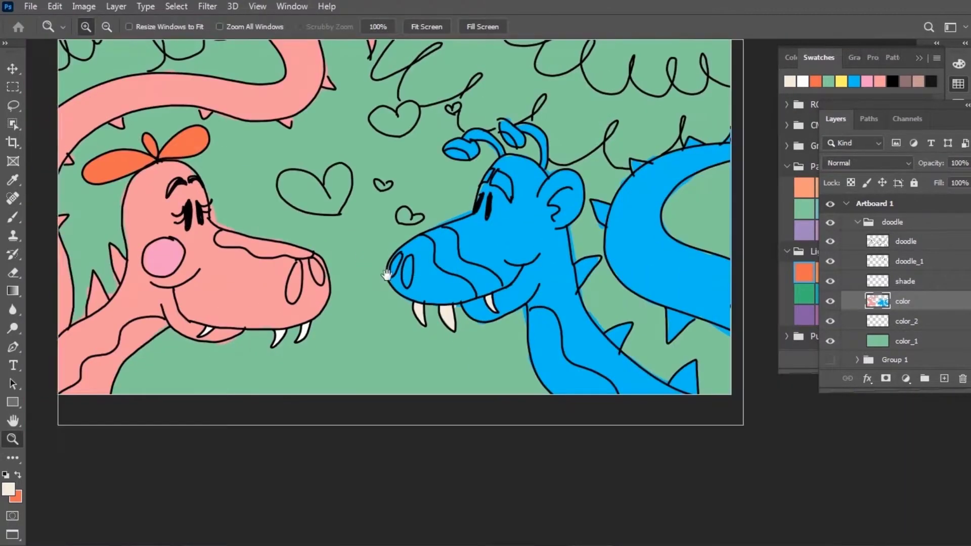
Fill the left heart with red #f23b55
{"action": "left_click", "coordinate": [8, 489]}
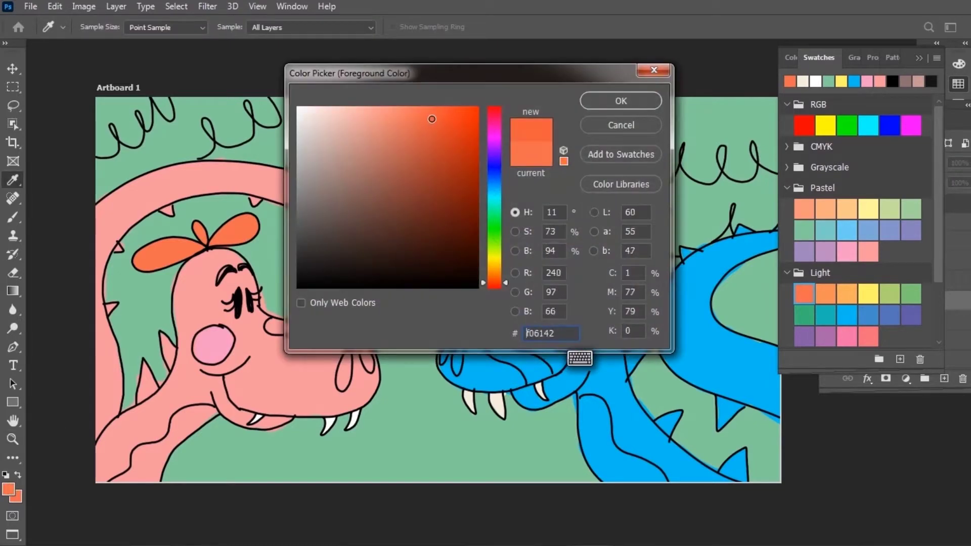
{"action": "type", "text": "f23b55"}
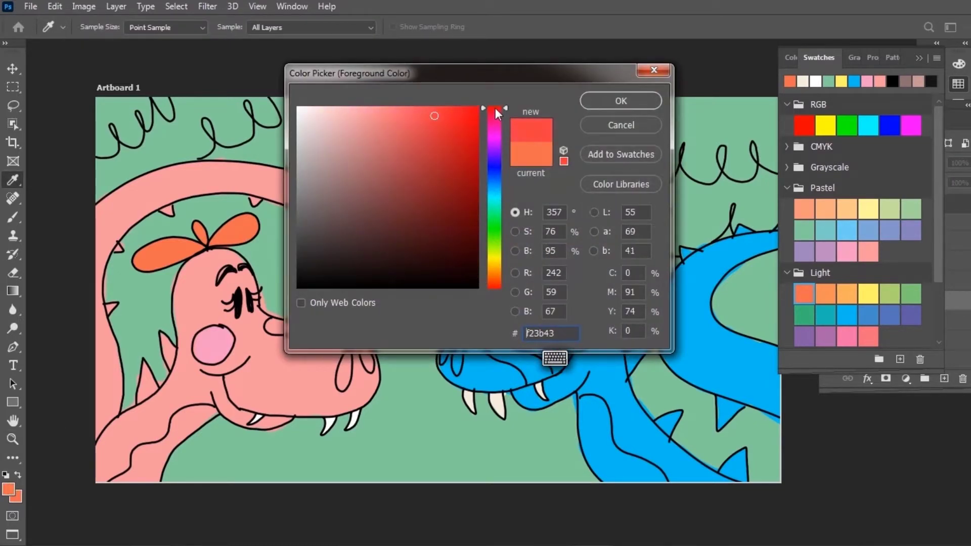
{"action": "key", "text": "Return"}
{"action": "left_click", "coordinate": [387, 293]}
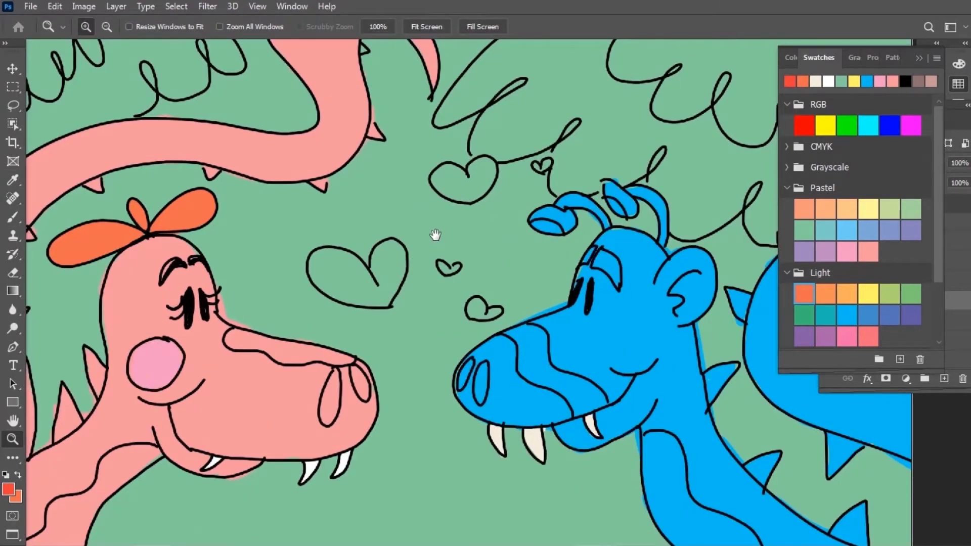
{"action": "left_click_drag", "start_coordinate": [434, 235], "coordinate": [394, 223]}
{"action": "key", "text": "b"}
{"action": "left_click_drag", "start_coordinate": [321, 265], "coordinate": [337, 247]}
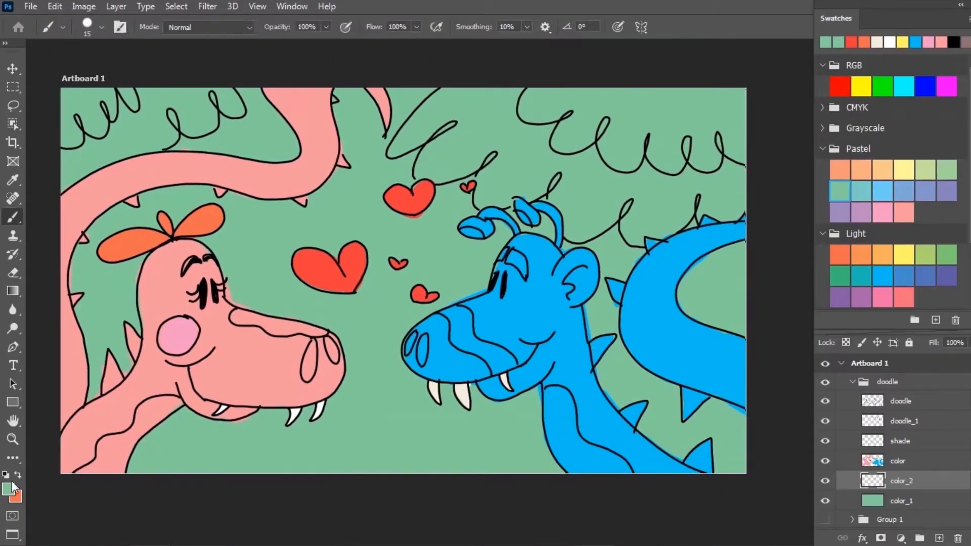
Brush lighter green across the top-left and top-right background with a size-45 brush
{"action": "left_click", "coordinate": [10, 488]}
{"action": "left_click", "coordinate": [360, 128]}
{"action": "left_click", "coordinate": [609, 99]}
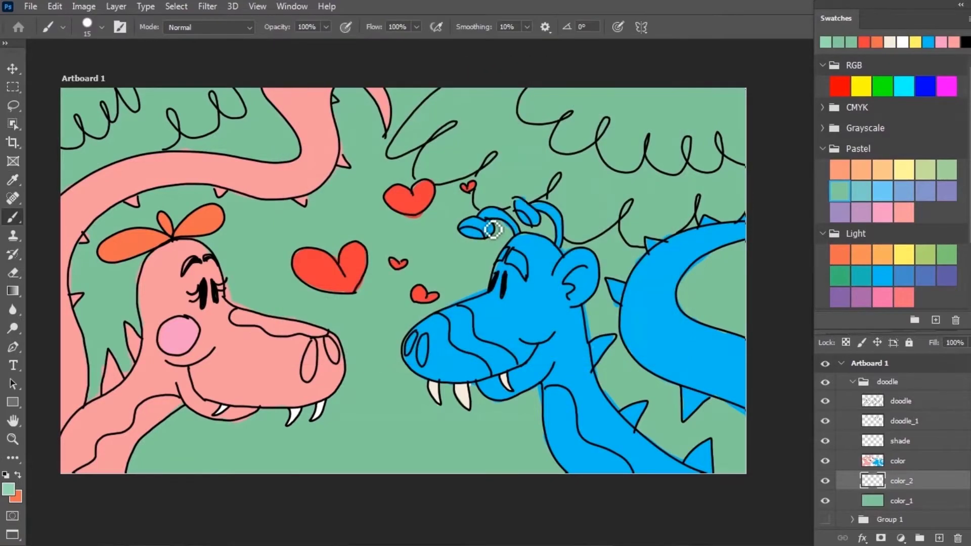
{"action": "key", "text": "bracketright"}
{"action": "key", "text": "bracketright"}
{"action": "key", "text": "bracketright"}
{"action": "mouse_move", "coordinate": [134, 96]}
{"action": "left_mouse_down"}
{"action": "mouse_move", "coordinate": [228, 99]}
{"action": "mouse_move", "coordinate": [205, 97]}
{"action": "mouse_move", "coordinate": [70, 163]}
{"action": "mouse_move", "coordinate": [175, 125]}
{"action": "left_mouse_up"}
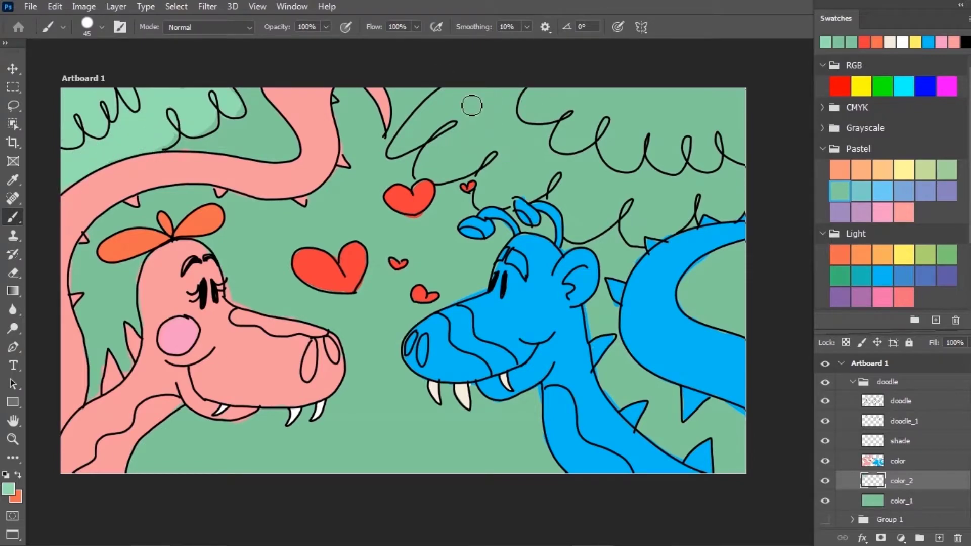
{"action": "mouse_move", "coordinate": [471, 106]}
{"action": "left_mouse_down"}
{"action": "mouse_move", "coordinate": [462, 119]}
{"action": "mouse_move", "coordinate": [559, 96]}
{"action": "mouse_move", "coordinate": [760, 114]}
{"action": "mouse_move", "coordinate": [603, 175]}
{"action": "mouse_move", "coordinate": [650, 152]}
{"action": "mouse_move", "coordinate": [613, 87]}
{"action": "left_mouse_up"}
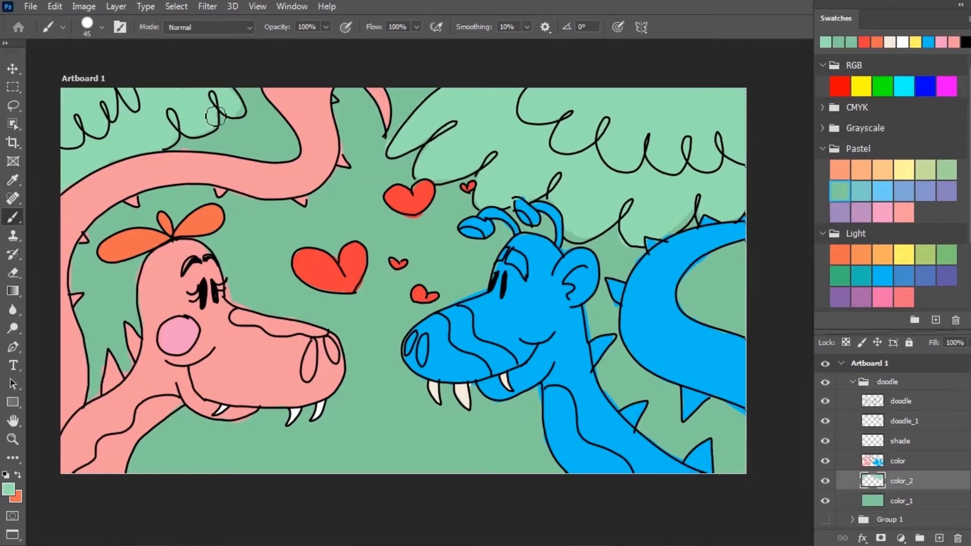
Sample the canvas green, lighten it further, and paint it over the top-left background
{"action": "key", "text": "i"}
{"action": "left_click", "coordinate": [215, 116]}
{"action": "left_click", "coordinate": [8, 489]}
{"action": "left_click_drag", "start_coordinate": [358, 126], "coordinate": [347, 115]}
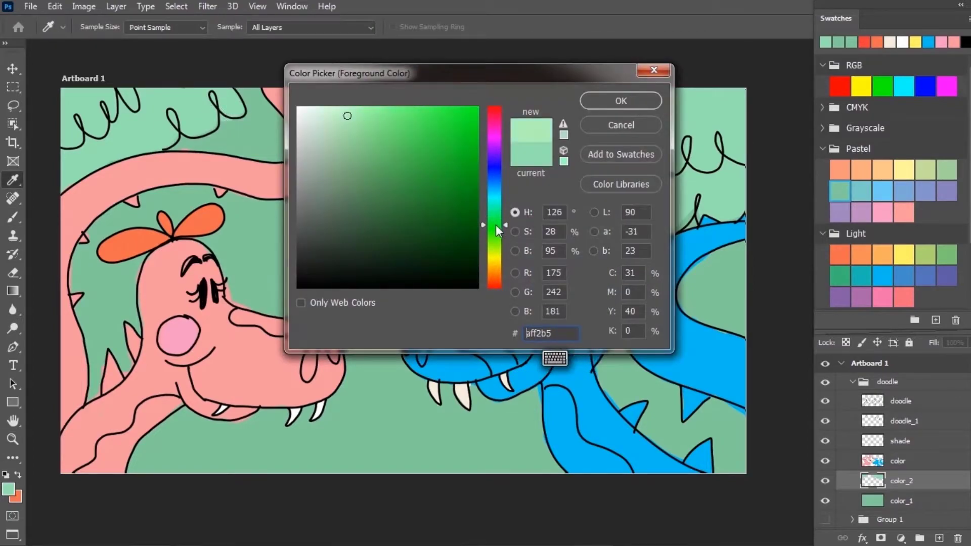
{"action": "left_click", "coordinate": [621, 100]}
{"action": "key", "text": "b"}
{"action": "mouse_move", "coordinate": [71, 126]}
{"action": "left_mouse_down"}
{"action": "mouse_move", "coordinate": [86, 102]}
{"action": "mouse_move", "coordinate": [104, 132]}
{"action": "left_mouse_up"}
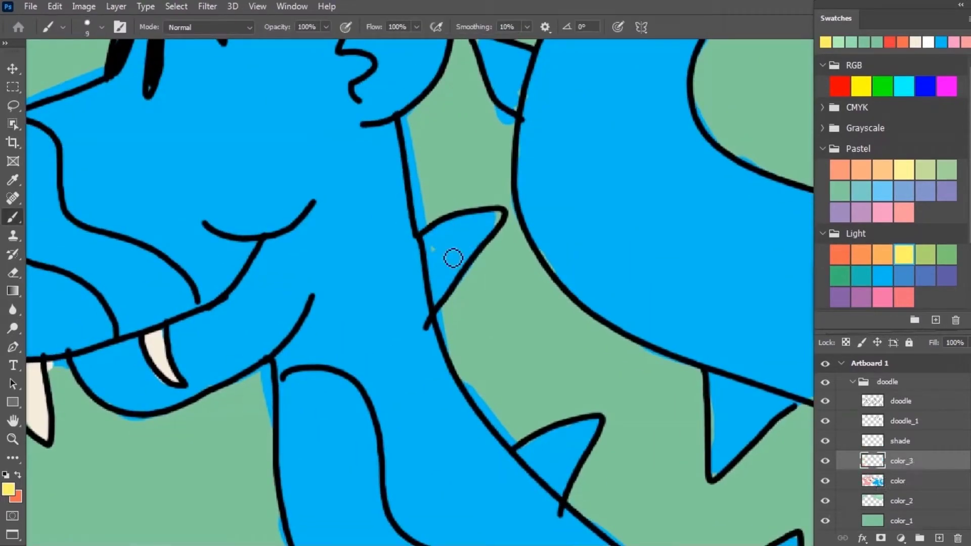
Paint the neck, body and lower spikes yellow, then switch to a paler yellow
{"action": "mouse_move", "coordinate": [453, 258]}
{"action": "left_mouse_down"}
{"action": "mouse_move", "coordinate": [444, 232]}
{"action": "mouse_move", "coordinate": [455, 228]}
{"action": "mouse_move", "coordinate": [447, 305]}
{"action": "left_mouse_up"}
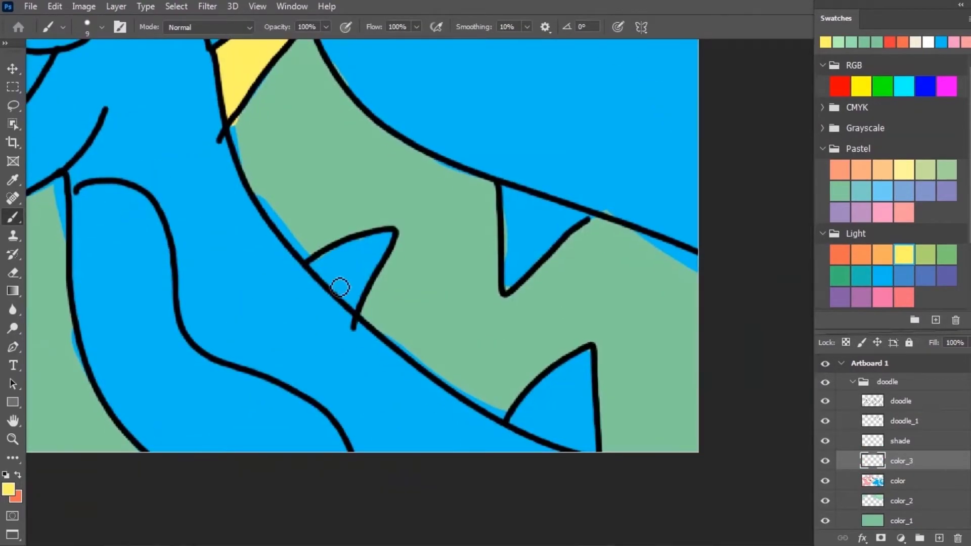
{"action": "left_click_drag", "start_coordinate": [341, 284], "coordinate": [342, 271]}
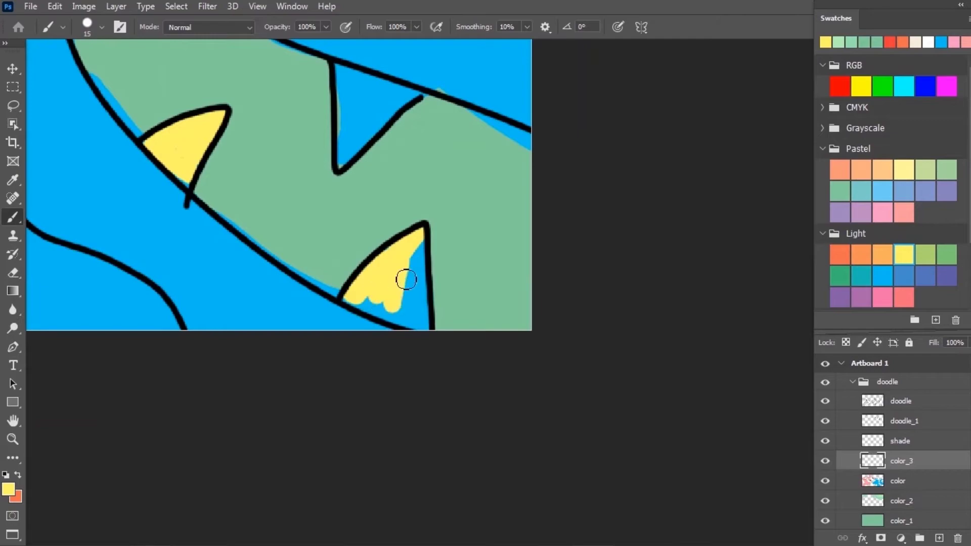
{"action": "left_click_drag", "start_coordinate": [403, 277], "coordinate": [363, 305]}
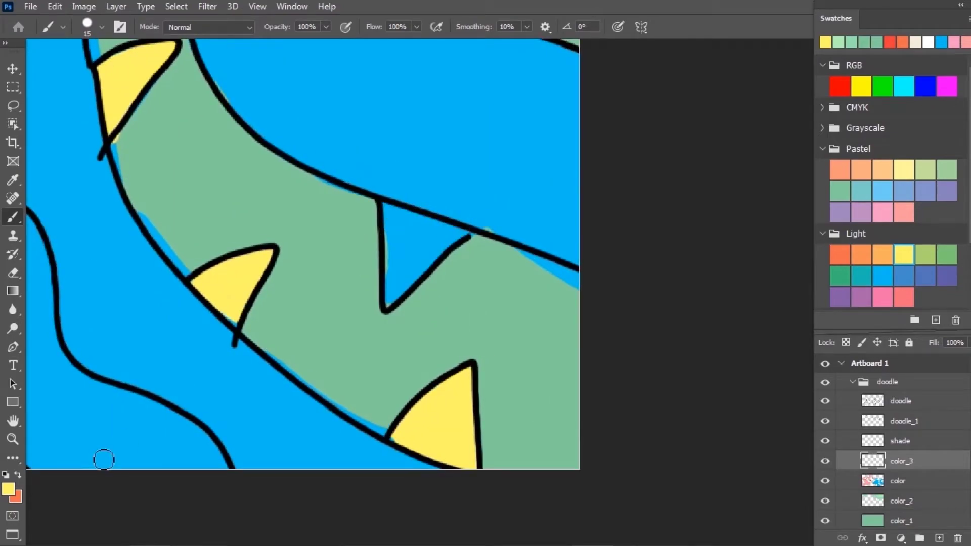
{"action": "left_click", "coordinate": [9, 488]}
{"action": "left_click", "coordinate": [399, 124]}
{"action": "left_click", "coordinate": [620, 101]}
{"action": "key", "text": "b"}
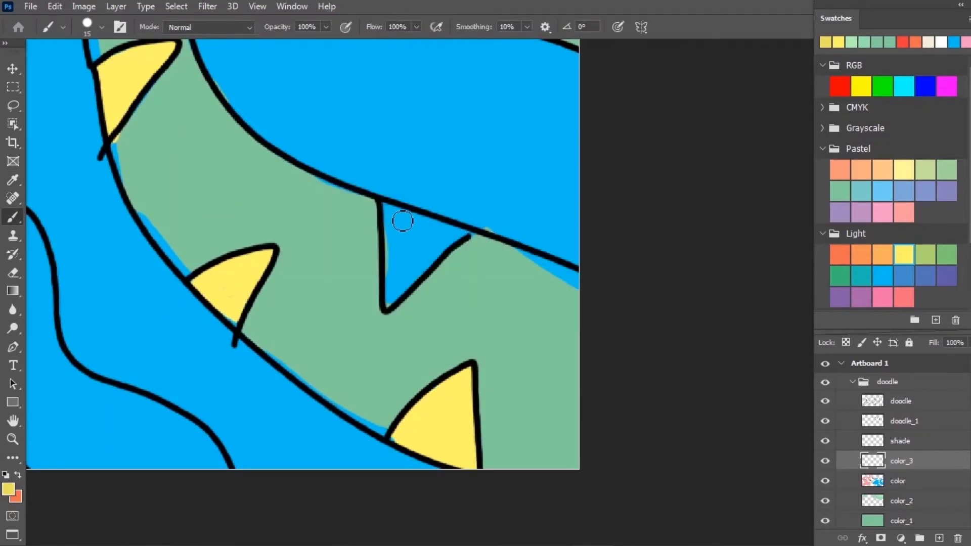
Paint the spike near the top a darker yellow, undoing a stroke that spilled over
{"action": "mouse_move", "coordinate": [402, 217]}
{"action": "left_mouse_down"}
{"action": "mouse_move", "coordinate": [444, 232]}
{"action": "mouse_move", "coordinate": [399, 221]}
{"action": "mouse_move", "coordinate": [445, 232]}
{"action": "mouse_move", "coordinate": [409, 231]}
{"action": "left_mouse_up"}
{"action": "key", "text": "ctrl+z"}
{"action": "mouse_move", "coordinate": [373, 190]}
{"action": "left_mouse_down"}
{"action": "mouse_move", "coordinate": [399, 263]}
{"action": "mouse_move", "coordinate": [403, 248]}
{"action": "left_mouse_up"}
{"action": "left_click", "coordinate": [8, 488]}
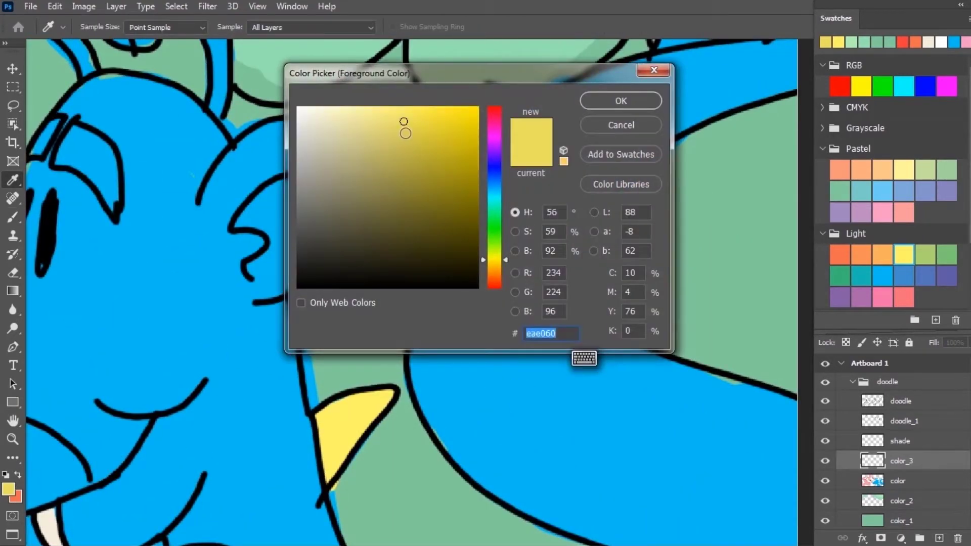
{"action": "left_click", "coordinate": [617, 101]}
{"action": "left_click_drag", "start_coordinate": [493, 104], "coordinate": [497, 119]}
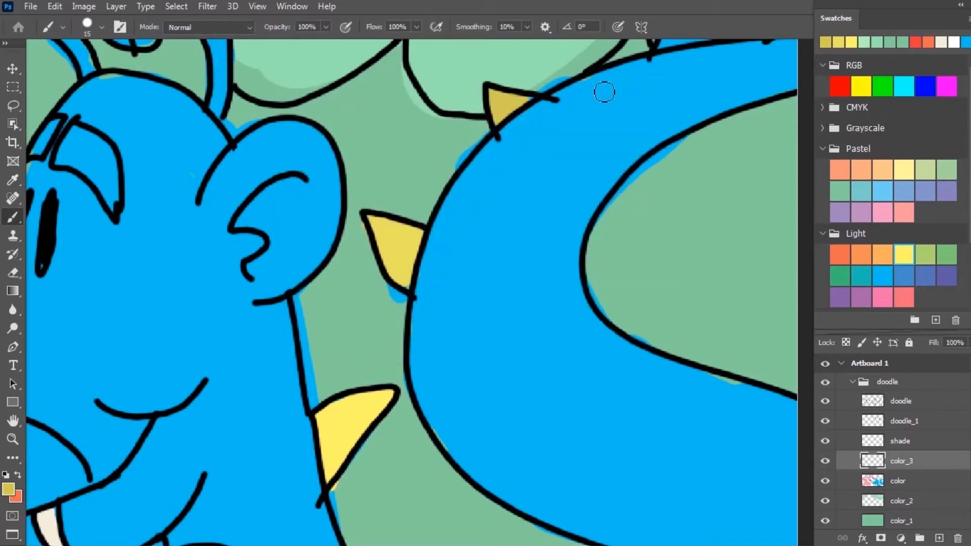
{"action": "scroll", "coordinate": [604, 92], "scroll_direction": "up", "scroll_amount": 3}
{"action": "key", "text": "z"}
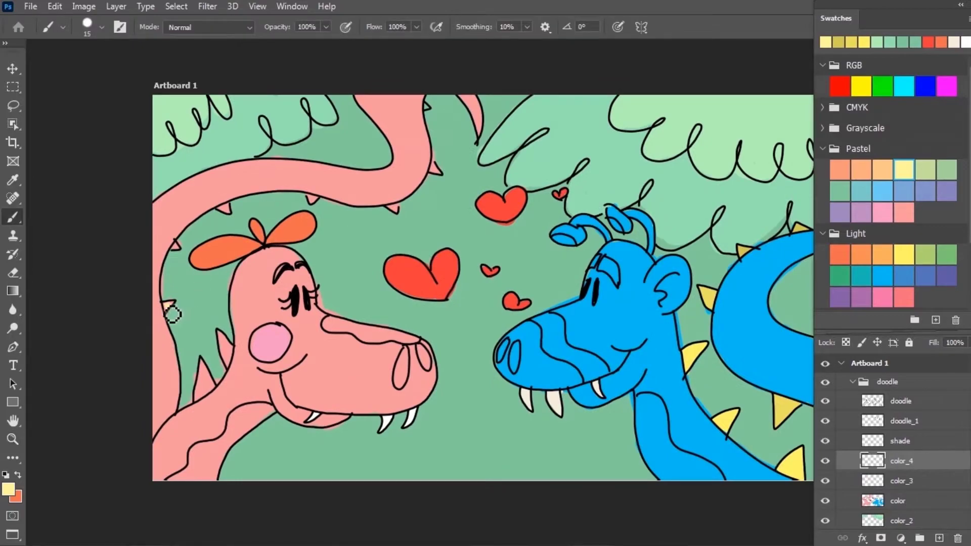
Fill the six back, neck and lower spikes on the pink dragon pale yellow
{"action": "left_click_drag", "start_coordinate": [167, 273], "coordinate": [175, 248]}
{"action": "left_click_drag", "start_coordinate": [222, 208], "coordinate": [229, 212]}
{"action": "left_click_drag", "start_coordinate": [313, 200], "coordinate": [317, 203]}
{"action": "left_click_drag", "start_coordinate": [435, 169], "coordinate": [438, 172]}
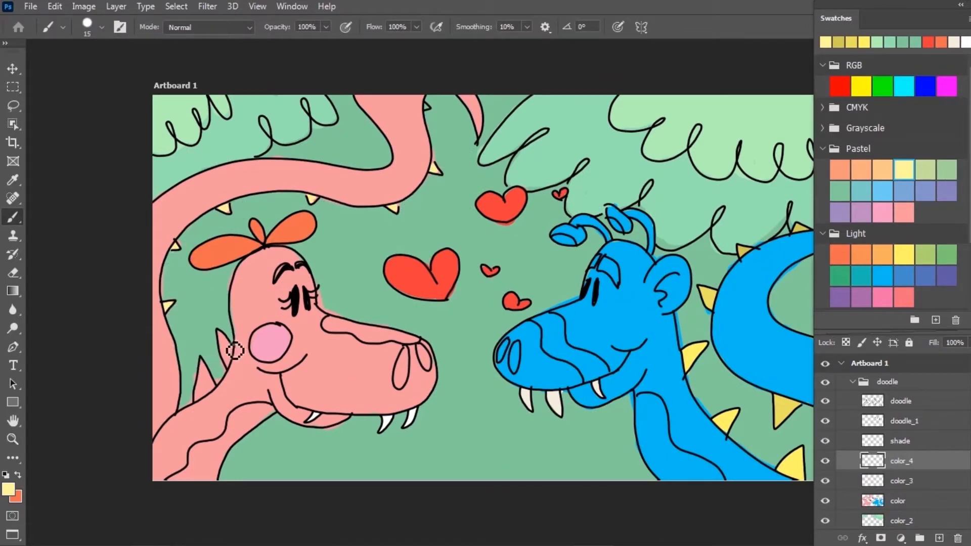
{"action": "left_click_drag", "start_coordinate": [222, 339], "coordinate": [230, 356]}
{"action": "mouse_move", "coordinate": [201, 367]}
{"action": "left_mouse_down"}
{"action": "mouse_move", "coordinate": [206, 398]}
{"action": "mouse_move", "coordinate": [156, 350]}
{"action": "left_mouse_up"}
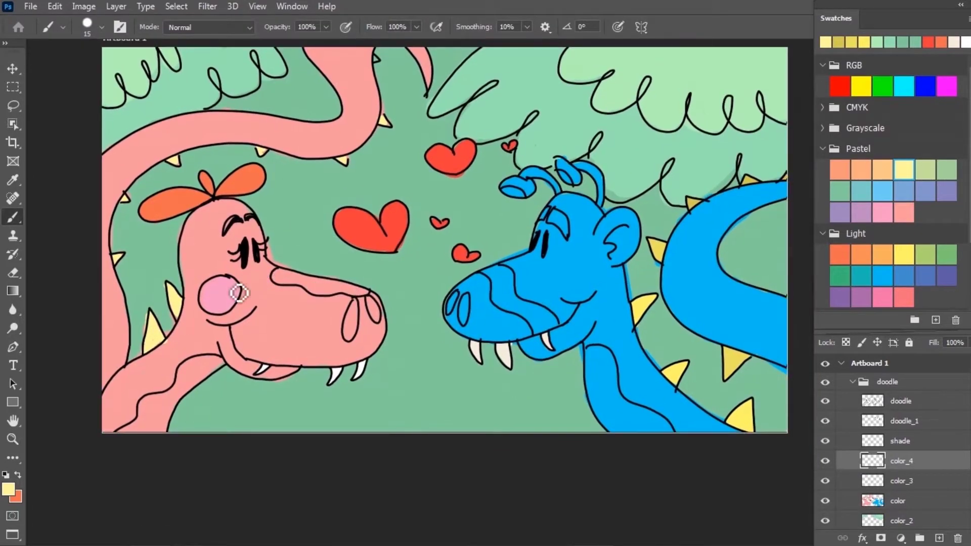
Sample the pink body colour and start choosing dark red #762a2e as foreground
{"action": "left_click", "coordinate": [239, 292], "text": "alt"}
{"action": "left_click", "coordinate": [4, 489]}
{"action": "left_click_drag", "start_coordinate": [411, 178], "coordinate": [414, 204]}
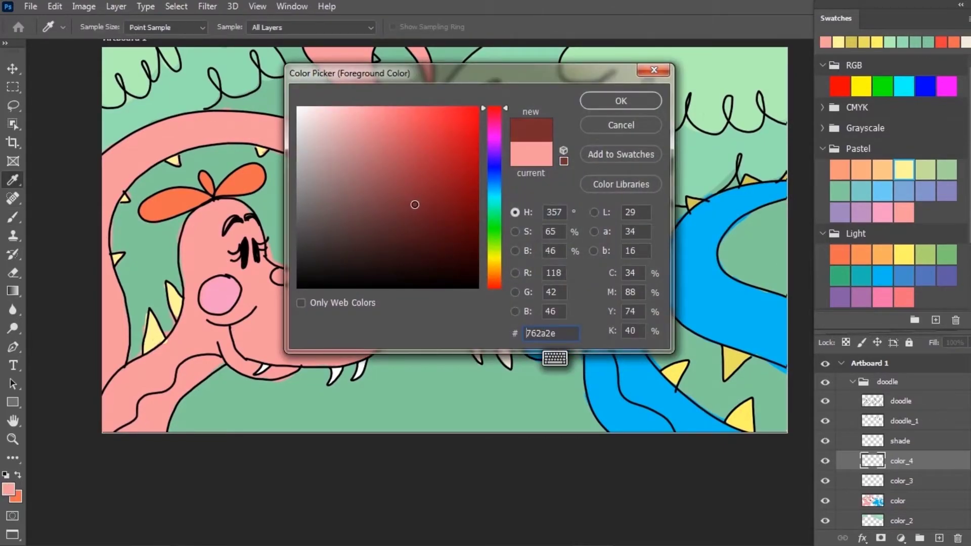
Paint the pink dragon's nostril dark red, then set lavender at 10% opacity
{"action": "left_click", "coordinate": [607, 100]}
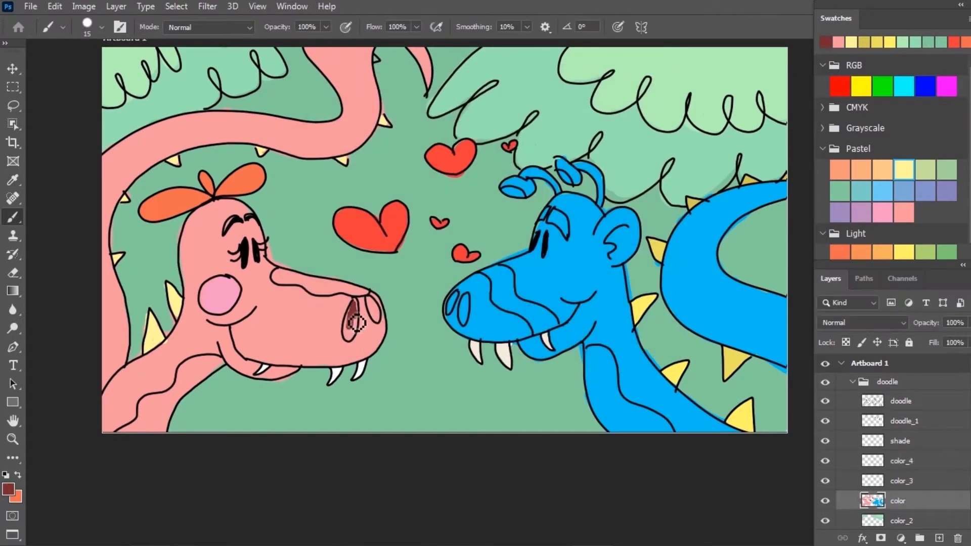
{"action": "left_click_drag", "start_coordinate": [353, 316], "coordinate": [361, 311]}
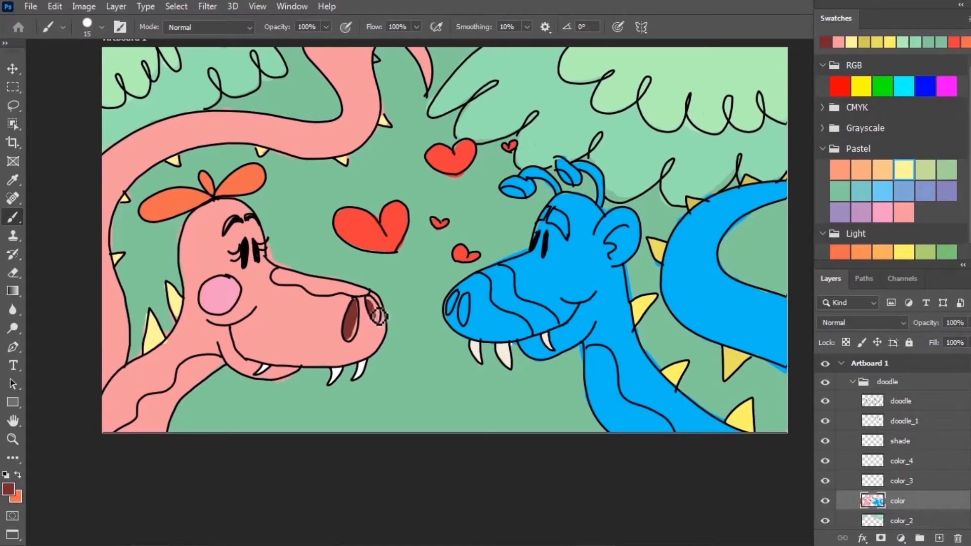
{"action": "left_click", "coordinate": [945, 191]}
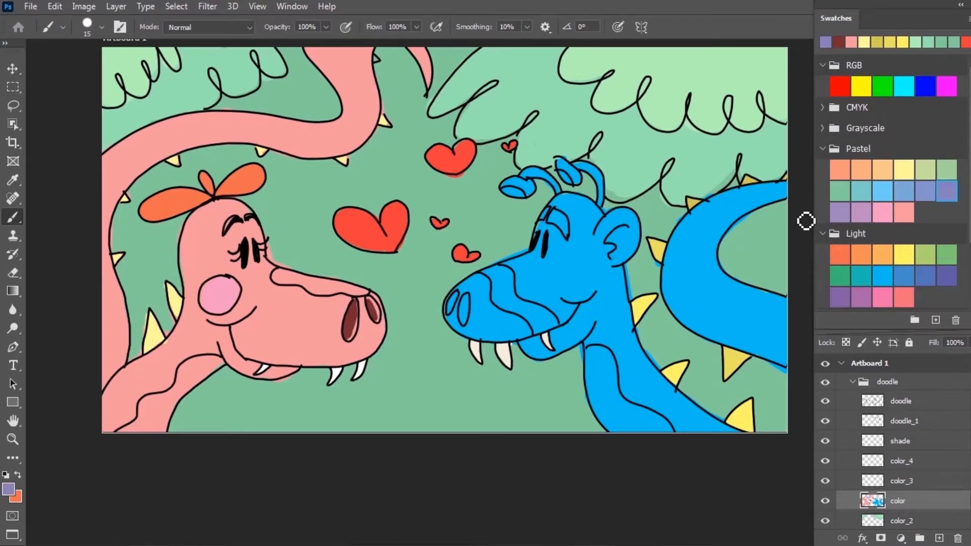
{"action": "scroll", "coordinate": [356, 330], "scroll_direction": "up", "scroll_amount": 2}
{"action": "key", "text": "1"}
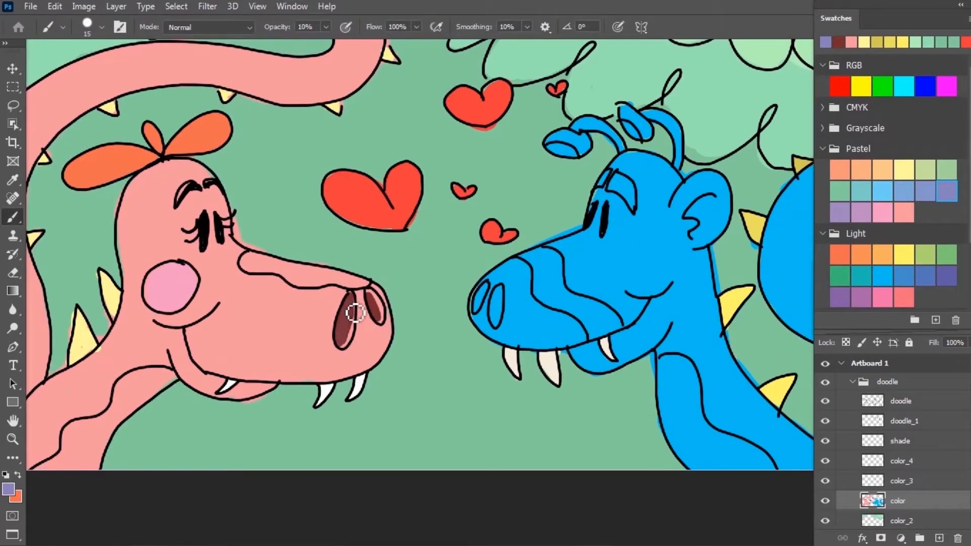
{"action": "scroll", "coordinate": [384, 321], "scroll_direction": "down", "scroll_amount": 2}
Paint the blue dragon's nostril a darker shade of its sampled body blue
{"action": "left_click", "coordinate": [516, 234], "text": "alt"}
{"action": "key", "text": "i"}
{"action": "left_click", "coordinate": [8, 489]}
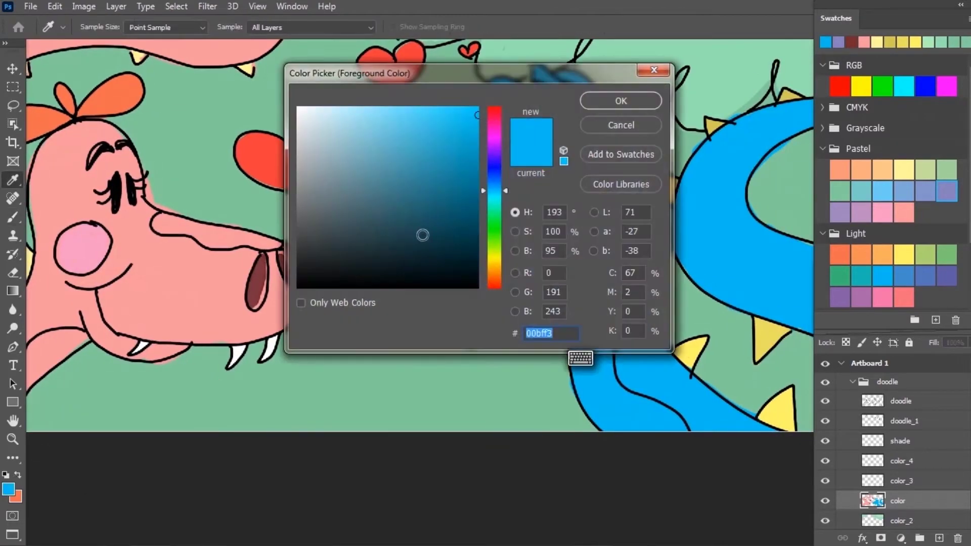
{"action": "left_click_drag", "start_coordinate": [419, 185], "coordinate": [435, 167]}
{"action": "key", "text": "Return"}
{"action": "key", "text": "b"}
{"action": "left_click_drag", "start_coordinate": [427, 274], "coordinate": [352, 263]}
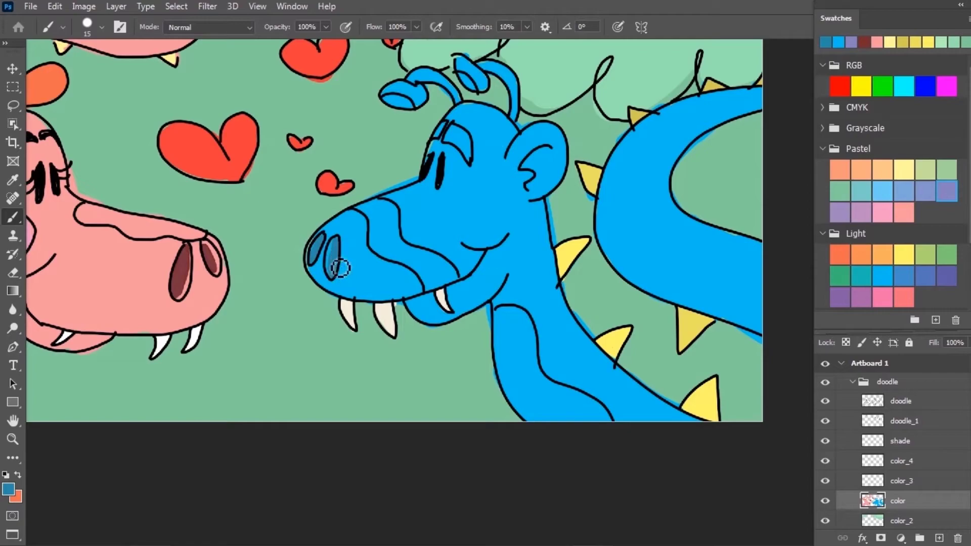
Shade a deeper blue stripe along the blue dragon's snout at 40% opacity
{"action": "left_click", "coordinate": [8, 489]}
{"action": "key", "text": "Return"}
{"action": "scroll", "coordinate": [303, 218], "scroll_direction": "up", "scroll_amount": 2}
{"action": "key", "text": "bracketleft"}
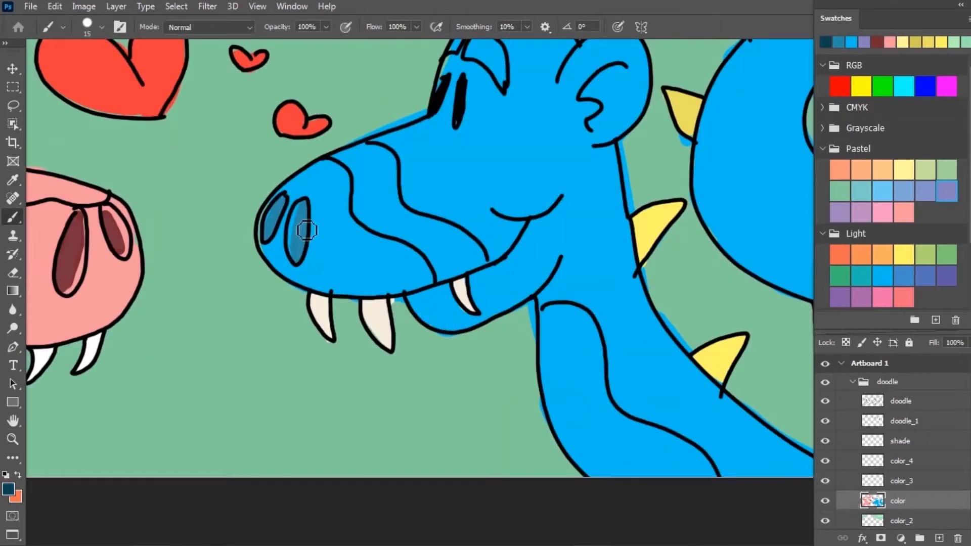
{"action": "scroll", "coordinate": [340, 225], "scroll_direction": "up", "scroll_amount": 1}
{"action": "key", "text": "4"}
{"action": "key", "text": "bracketright"}
{"action": "key", "text": "bracketright"}
{"action": "key", "text": "bracketright"}
{"action": "left_click_drag", "start_coordinate": [283, 152], "coordinate": [400, 263]}
{"action": "scroll", "coordinate": [354, 238], "scroll_direction": "up", "scroll_amount": 1}
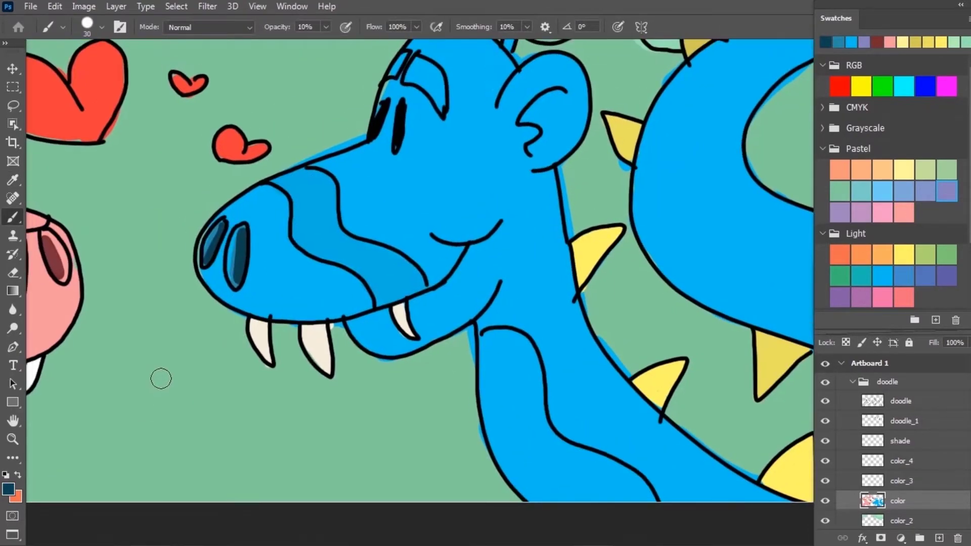
{"action": "mouse_move", "coordinate": [318, 230]}
{"action": "left_mouse_down"}
{"action": "mouse_move", "coordinate": [302, 199]}
{"action": "mouse_move", "coordinate": [412, 298]}
{"action": "left_mouse_up"}
Paint the first antenna tip with cream sampled from the artwork at full opacity
{"action": "scroll", "coordinate": [430, 278], "scroll_direction": "up", "scroll_amount": 3}
{"action": "scroll", "coordinate": [354, 212], "scroll_direction": "up", "scroll_amount": 1}
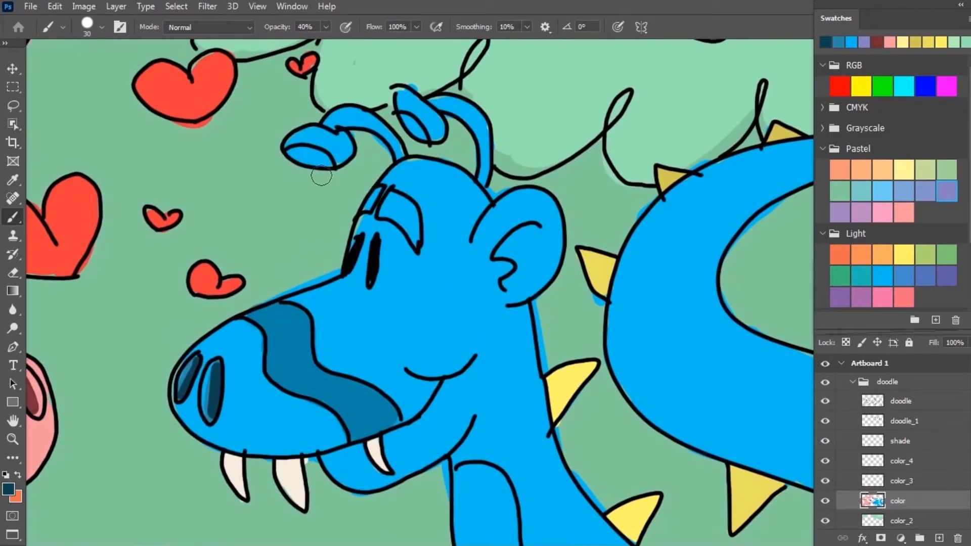
{"action": "key", "text": "bracketleft"}
{"action": "key", "text": "bracketleft"}
{"action": "key", "text": "bracketleft"}
{"action": "key", "text": "0"}
{"action": "left_click", "coordinate": [296, 466], "text": "alt"}
{"action": "mouse_move", "coordinate": [303, 166]}
{"action": "left_mouse_down"}
{"action": "mouse_move", "coordinate": [310, 152]}
{"action": "mouse_move", "coordinate": [324, 161]}
{"action": "left_mouse_up"}
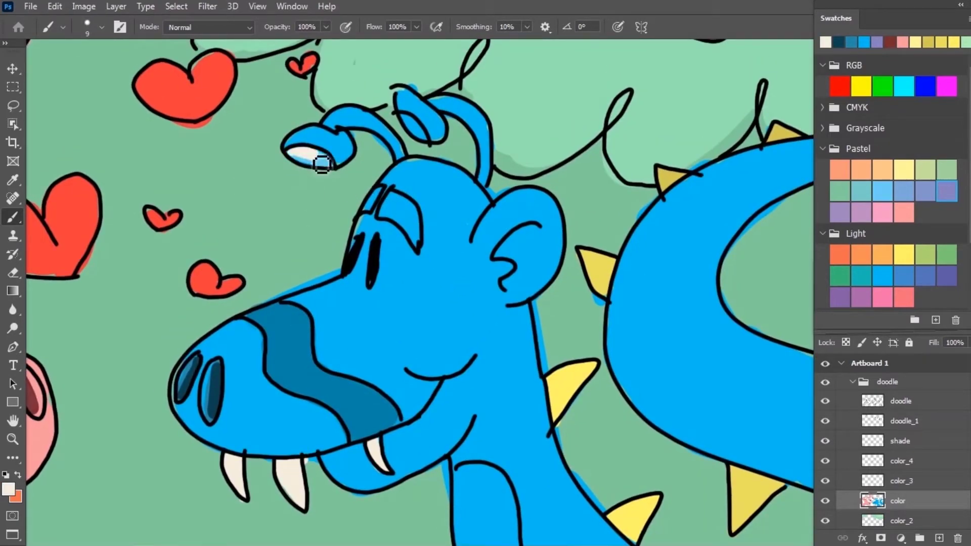
Finish the cream antenna tips, then tint both antennae and the eyelid #857adf at 90%
{"action": "left_click_drag", "start_coordinate": [412, 121], "coordinate": [427, 138]}
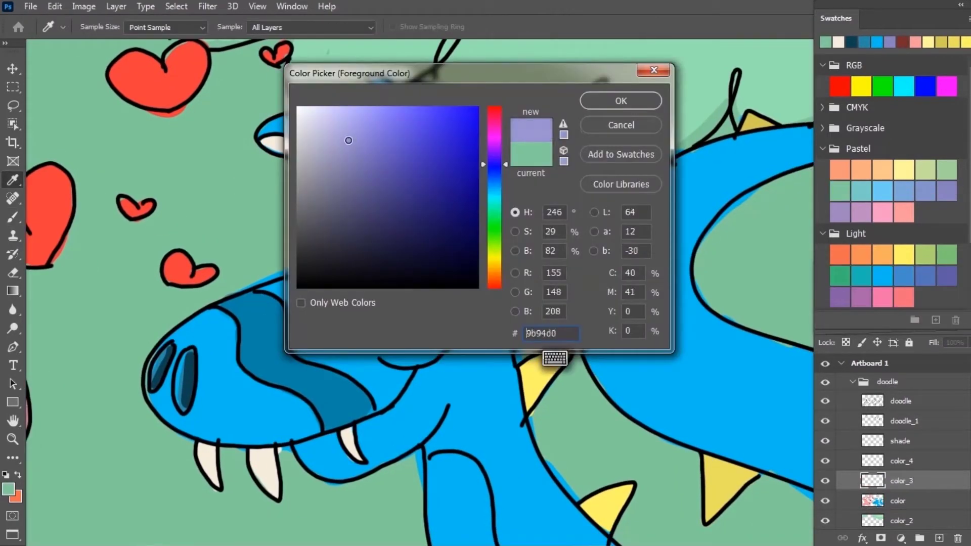
{"action": "type", "text": "857adf"}
{"action": "key", "text": "Return"}
{"action": "key", "text": "b"}
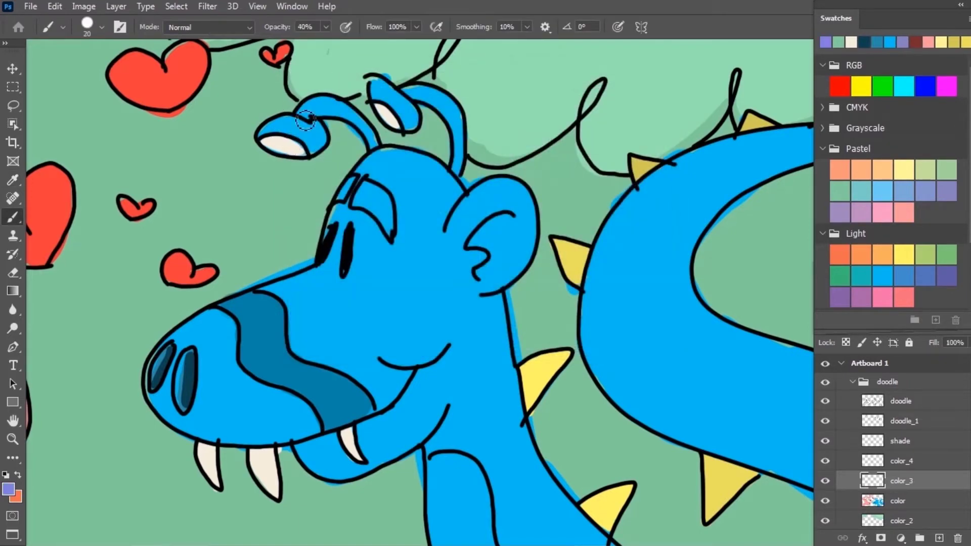
{"action": "key", "text": "9"}
{"action": "left_click_drag", "start_coordinate": [313, 115], "coordinate": [374, 147]}
{"action": "left_click_drag", "start_coordinate": [404, 92], "coordinate": [460, 167]}
{"action": "left_click_drag", "start_coordinate": [354, 193], "coordinate": [384, 209]}
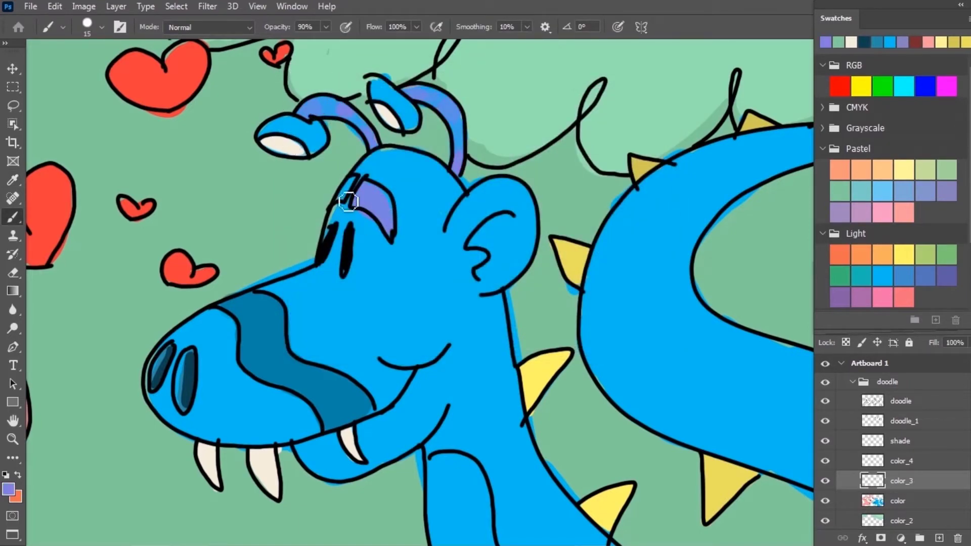
Tint the blue dragon's inner ear purple and zoom out to the whole artwork
{"action": "scroll", "coordinate": [380, 197], "scroll_direction": "down", "scroll_amount": 2}
{"action": "scroll", "coordinate": [427, 156], "scroll_direction": "up", "scroll_amount": 2}
{"action": "left_click_drag", "start_coordinate": [480, 154], "coordinate": [455, 197]}
{"action": "scroll", "coordinate": [455, 218], "scroll_direction": "down", "scroll_amount": 2}
{"action": "key", "text": "z"}
{"action": "left_click", "coordinate": [386, 239], "text": "alt"}
{"action": "left_click_drag", "start_coordinate": [386, 239], "coordinate": [492, 213]}
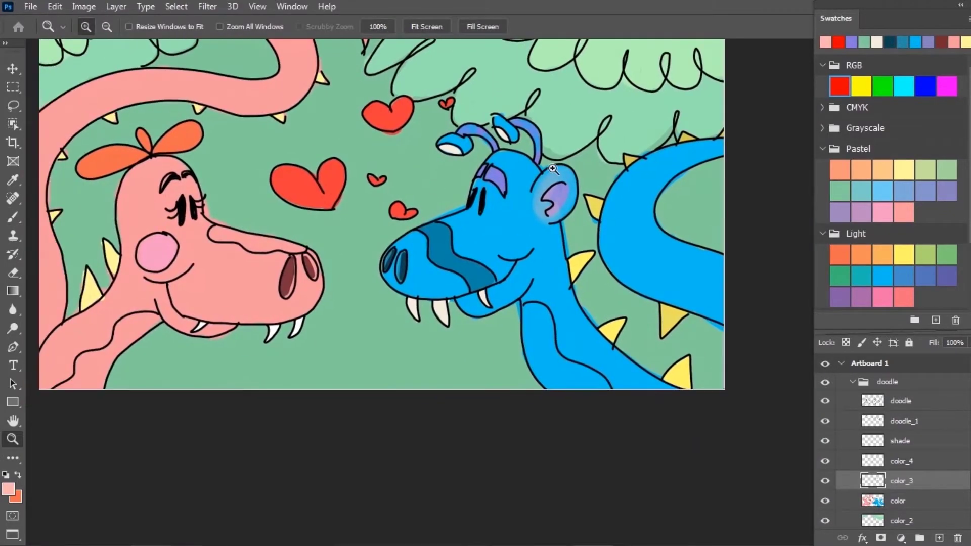
{"action": "mouse_move", "coordinate": [264, 183]}
{"action": "left_mouse_down"}
{"action": "mouse_move", "coordinate": [317, 262]}
{"action": "mouse_move", "coordinate": [339, 217]}
{"action": "left_mouse_up"}
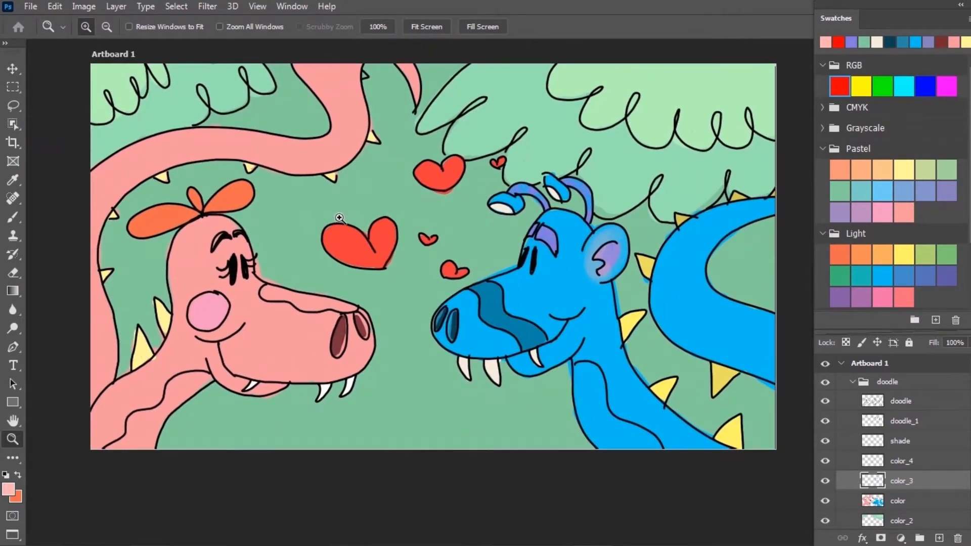
Draw a black ear outline on the pink dragon and fill it with body pink
{"action": "key", "text": "b"}
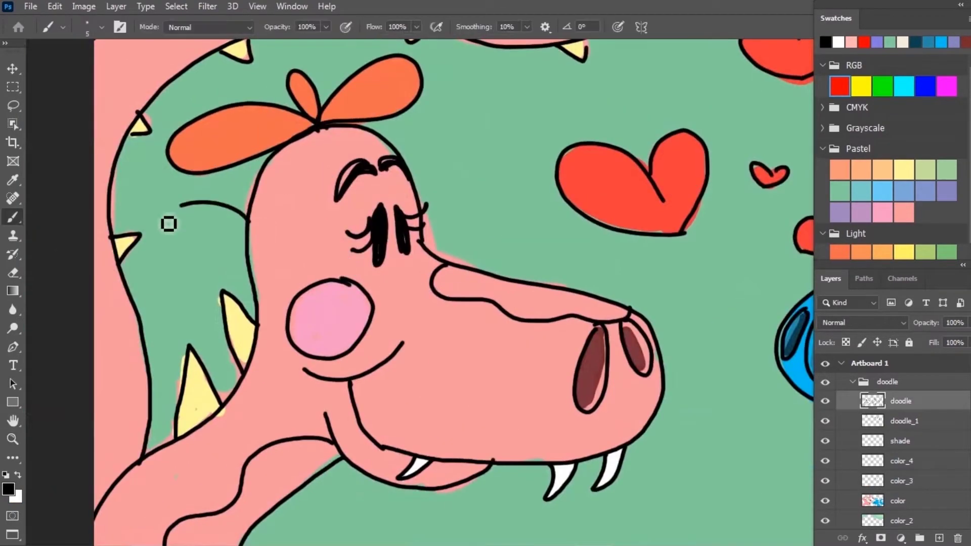
{"action": "mouse_move", "coordinate": [167, 233]}
{"action": "left_mouse_down"}
{"action": "mouse_move", "coordinate": [249, 239]}
{"action": "mouse_move", "coordinate": [253, 265]}
{"action": "left_mouse_up"}
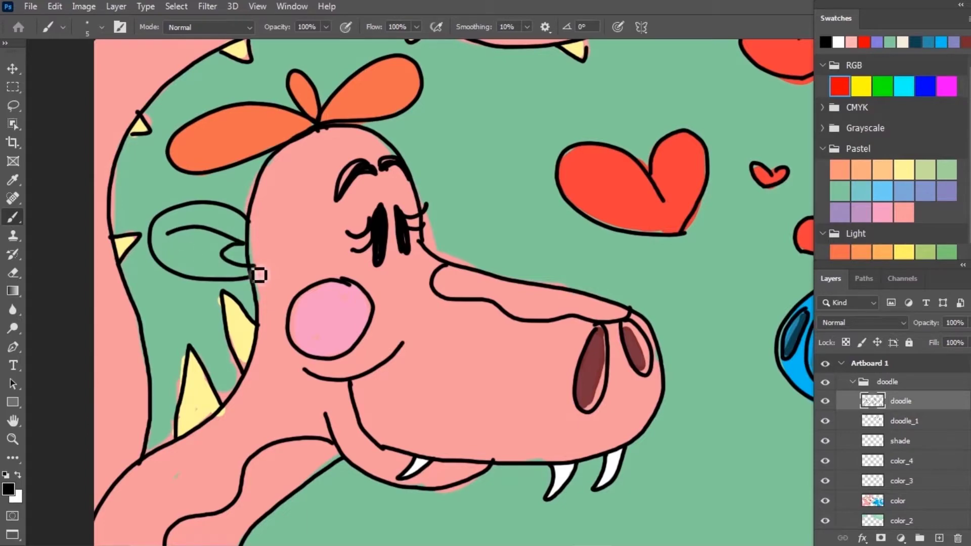
{"action": "left_click", "coordinate": [898, 501]}
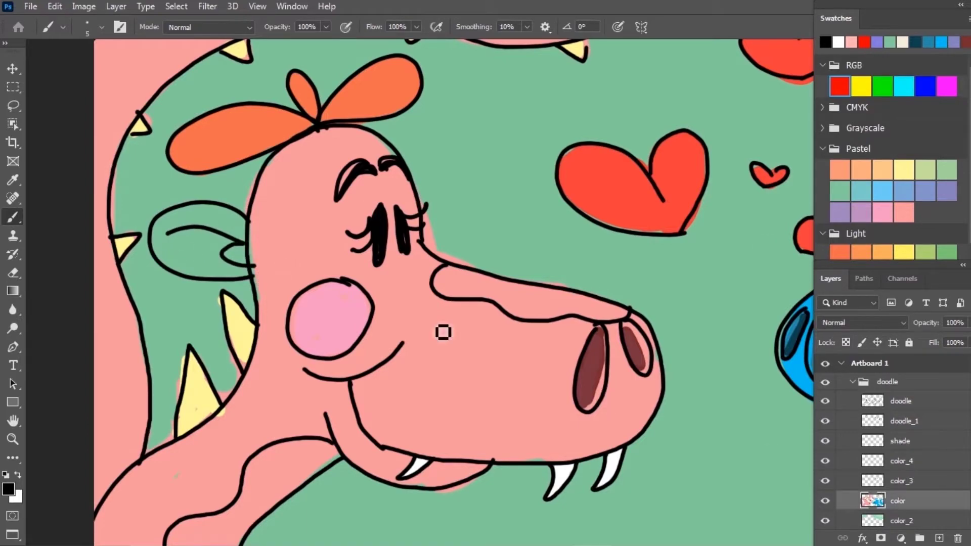
{"action": "left_click", "coordinate": [270, 234], "text": "alt"}
{"action": "left_click_drag", "start_coordinate": [243, 233], "coordinate": [167, 253]}
{"action": "left_click_drag", "start_coordinate": [447, 250], "coordinate": [371, 173]}
{"action": "key", "text": "e"}
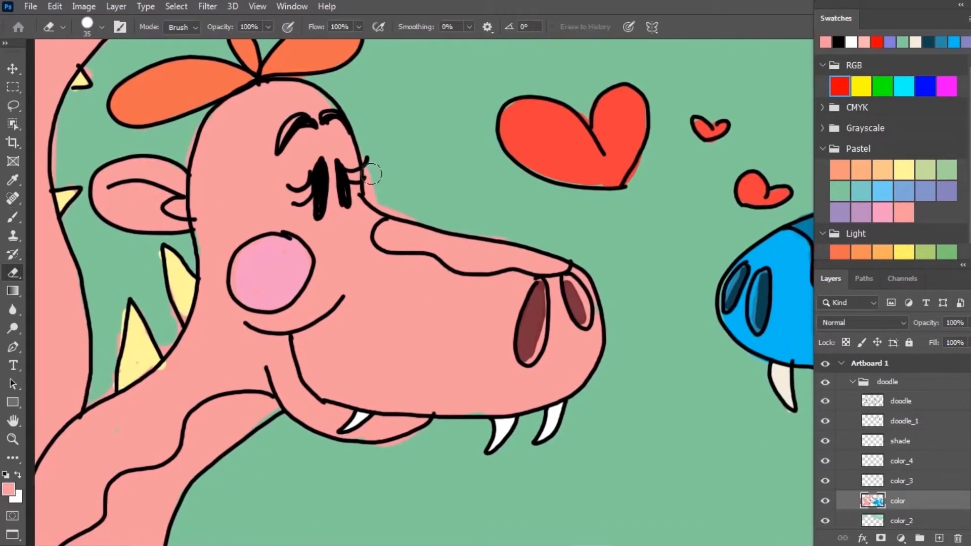
{"action": "scroll", "coordinate": [407, 207], "scroll_direction": "up", "scroll_amount": 1}
{"action": "key", "text": "z"}
{"action": "left_click", "coordinate": [413, 26]}
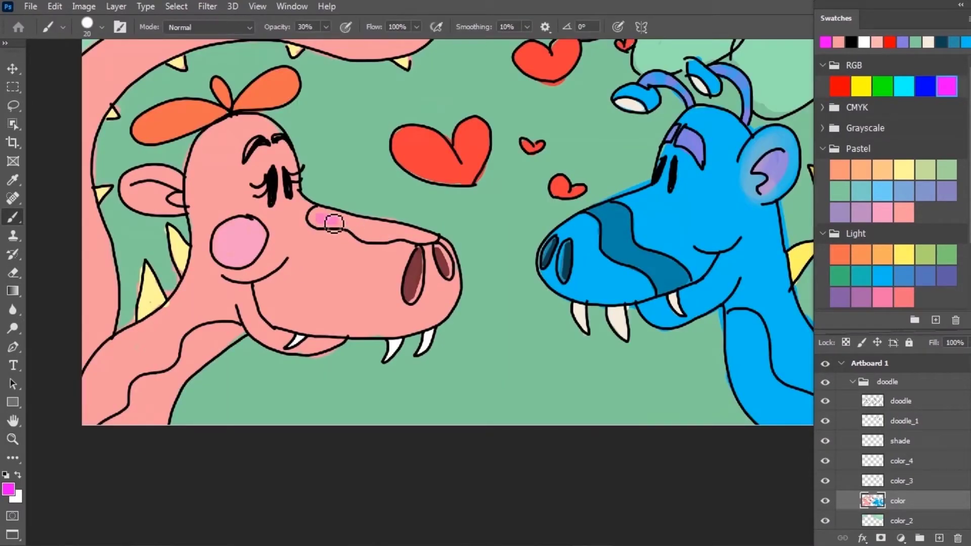
Set light pink #f47af4 to shade the pink dragon's snout and neck
{"action": "left_click", "coordinate": [8, 488]}
{"action": "type", "text": "f47af4"}
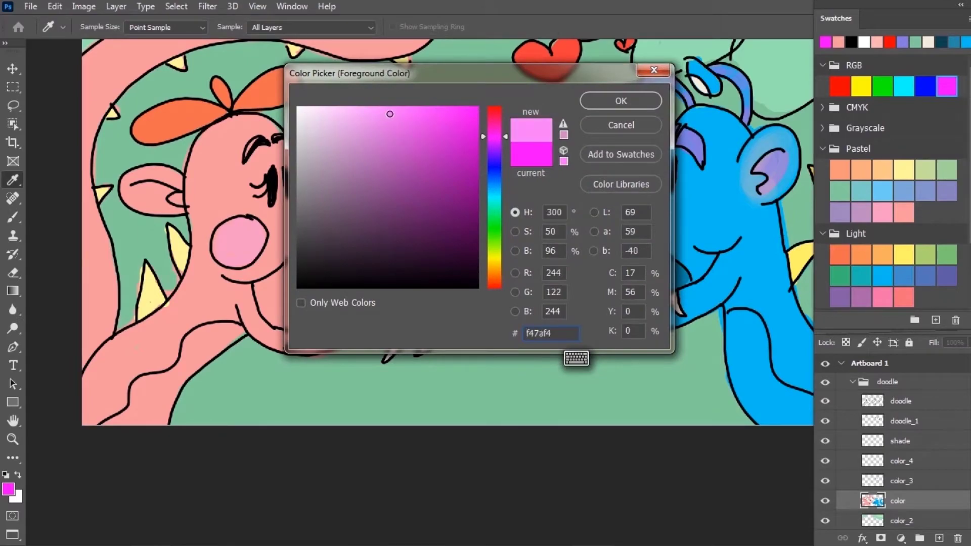
{"action": "key", "text": "Return"}
{"action": "scroll", "coordinate": [259, 325], "scroll_direction": "up", "scroll_amount": 1}
{"action": "scroll", "coordinate": [260, 325], "scroll_direction": "up", "scroll_amount": 1}
{"action": "scroll", "coordinate": [260, 325], "scroll_direction": "up", "scroll_amount": 1}
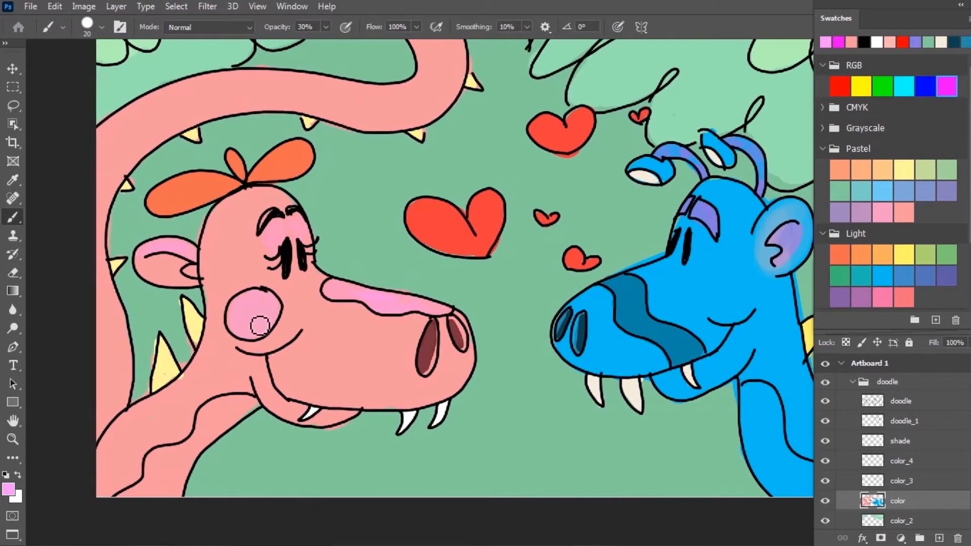
{"action": "scroll", "coordinate": [260, 325], "scroll_direction": "up", "scroll_amount": 2}
{"action": "scroll", "coordinate": [260, 325], "scroll_direction": "up", "scroll_amount": 1}
{"action": "scroll", "coordinate": [212, 313], "scroll_direction": "down", "scroll_amount": 2}
{"action": "scroll", "coordinate": [212, 312], "scroll_direction": "down", "scroll_amount": 5}
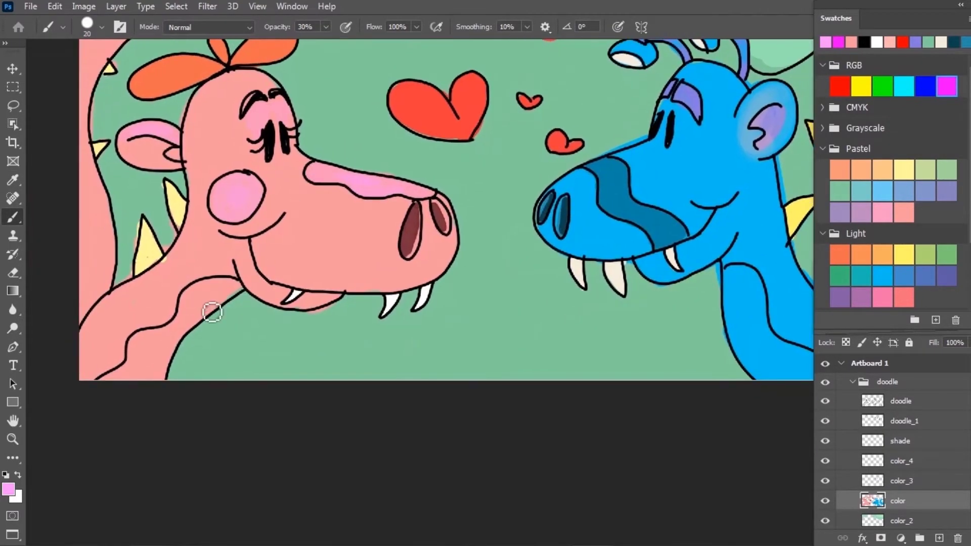
{"action": "scroll", "coordinate": [324, 288], "scroll_direction": "up", "scroll_amount": 3}
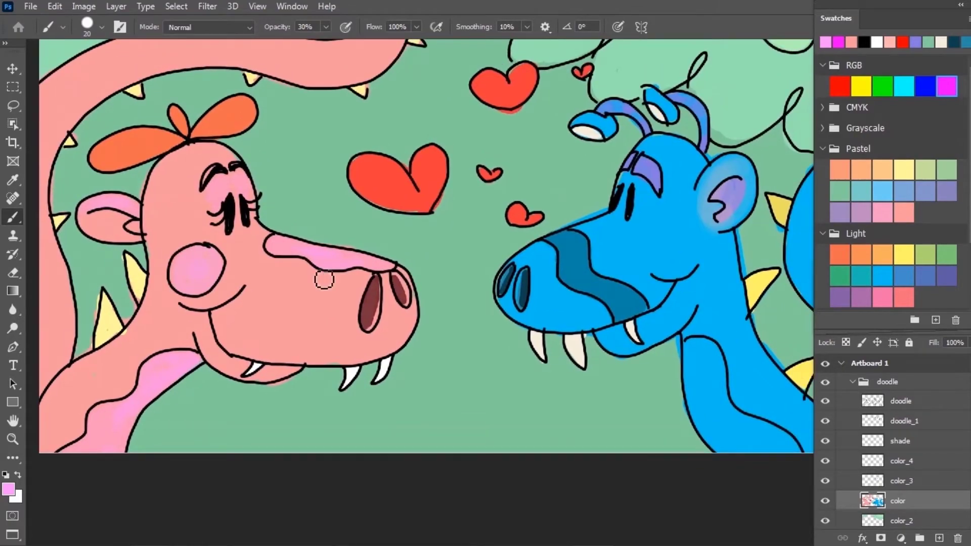
Paint the inside of the ear with maroon sampled from the nostril
{"action": "left_click", "coordinate": [376, 303], "text": "alt"}
{"action": "left_click_drag", "start_coordinate": [97, 222], "coordinate": [137, 240]}
{"action": "left_click", "coordinate": [882, 86]}
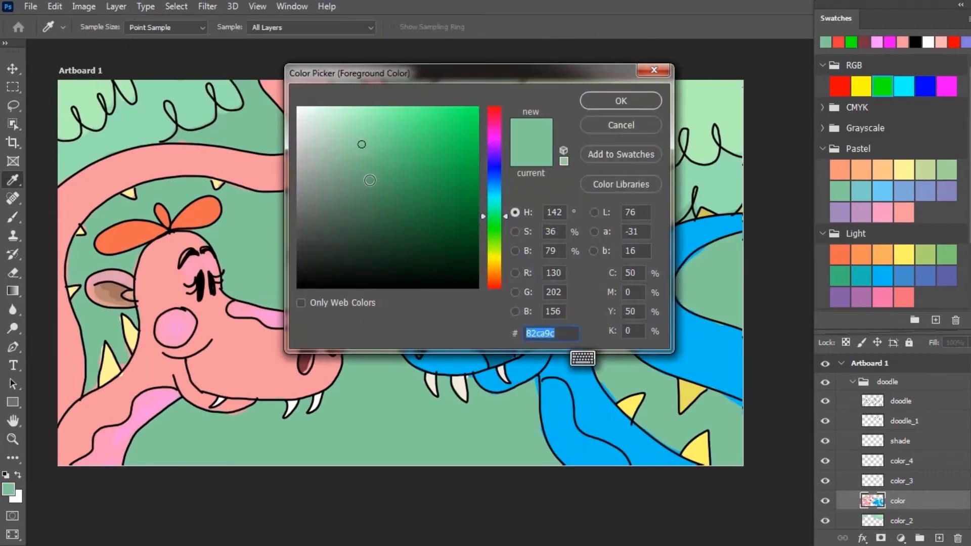
Paint muted dark green shading behind the hearts and the blue dragon
{"action": "left_click", "coordinate": [632, 99]}
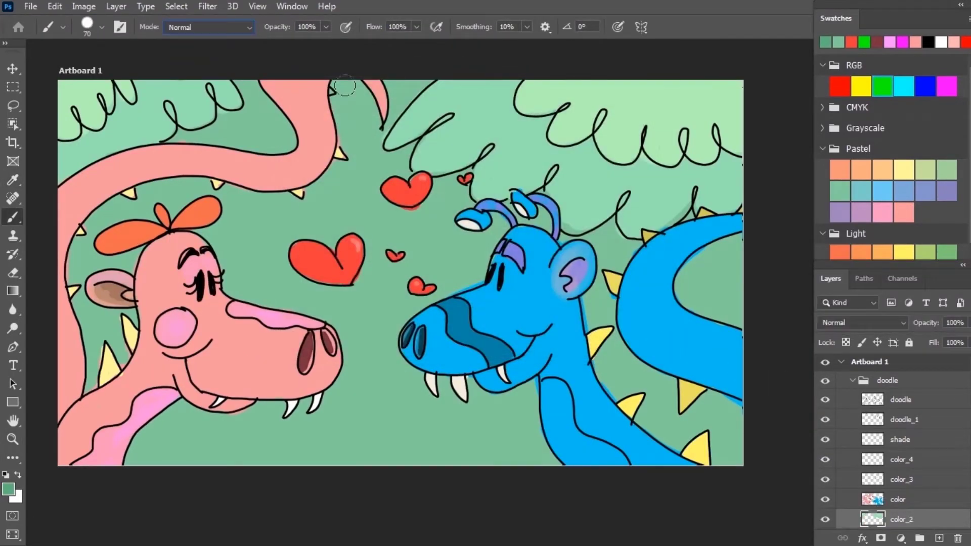
{"action": "mouse_move", "coordinate": [372, 114]}
{"action": "left_mouse_down"}
{"action": "mouse_move", "coordinate": [328, 89]}
{"action": "mouse_move", "coordinate": [323, 161]}
{"action": "mouse_move", "coordinate": [218, 288]}
{"action": "mouse_move", "coordinate": [121, 212]}
{"action": "mouse_move", "coordinate": [86, 344]}
{"action": "left_mouse_up"}
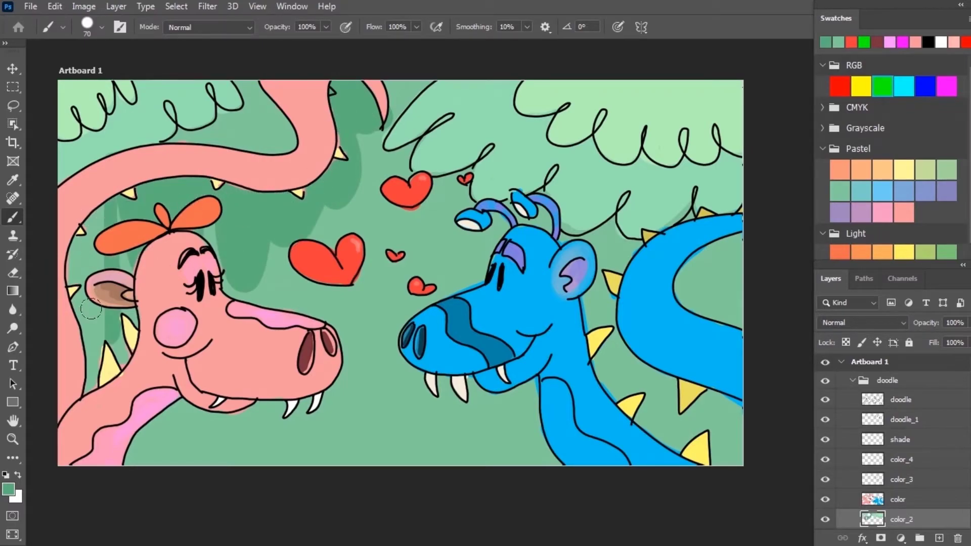
{"action": "mouse_move", "coordinate": [377, 93]}
{"action": "left_mouse_down"}
{"action": "mouse_move", "coordinate": [384, 222]}
{"action": "mouse_move", "coordinate": [470, 172]}
{"action": "mouse_move", "coordinate": [654, 284]}
{"action": "left_mouse_up"}
Boost the background green's saturation with Hue/Saturation (Ctrl+U)
{"action": "key", "text": "v"}
{"action": "key", "text": "ctrl+u"}
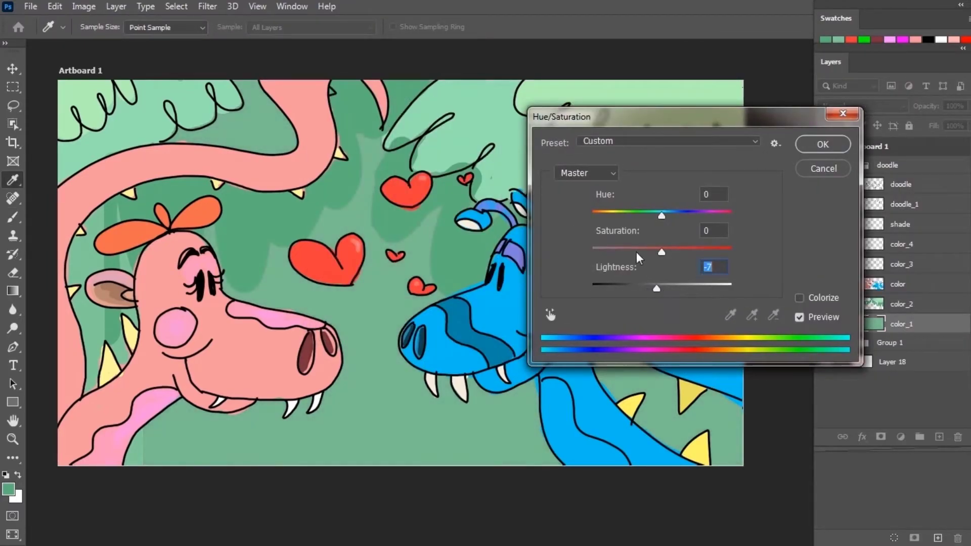
{"action": "left_click", "coordinate": [682, 247]}
{"action": "left_click", "coordinate": [823, 144]}
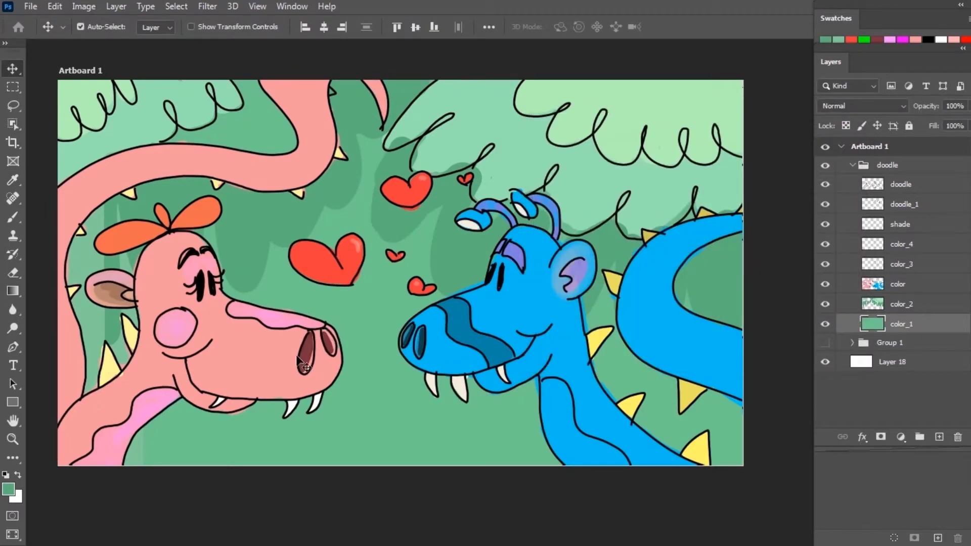
Fill the background with light mint green sampled from the treetops, replacing a darker trial fill
{"action": "key", "text": "i"}
{"action": "left_click", "coordinate": [8, 488]}
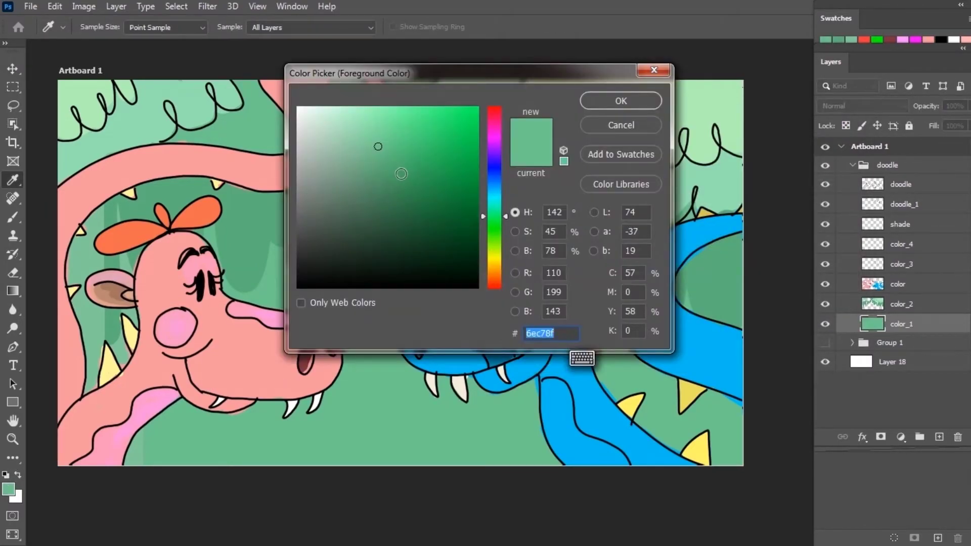
{"action": "left_click", "coordinate": [400, 179]}
{"action": "left_click", "coordinate": [626, 100]}
{"action": "key", "text": "alt+BackSpace"}
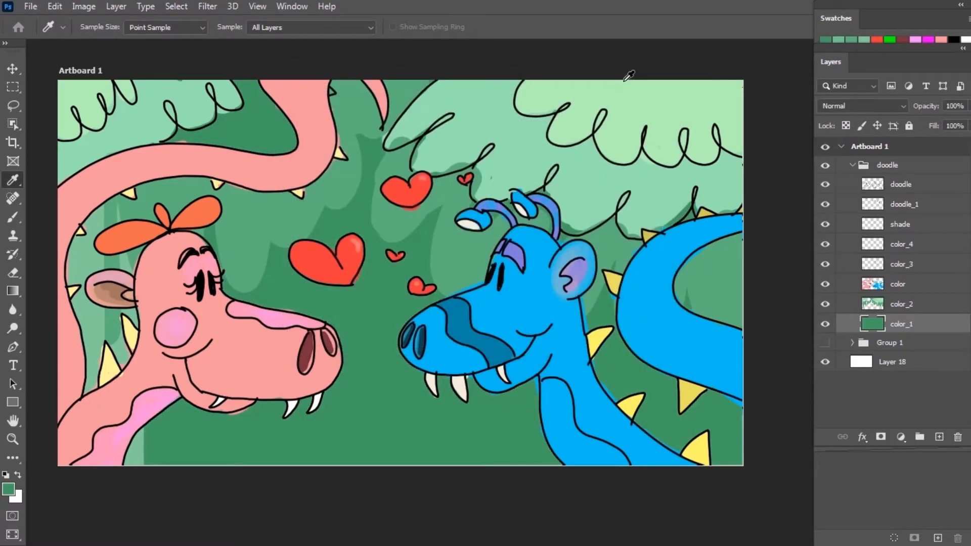
{"action": "key", "text": "ctrl+z"}
{"action": "left_click", "coordinate": [629, 75]}
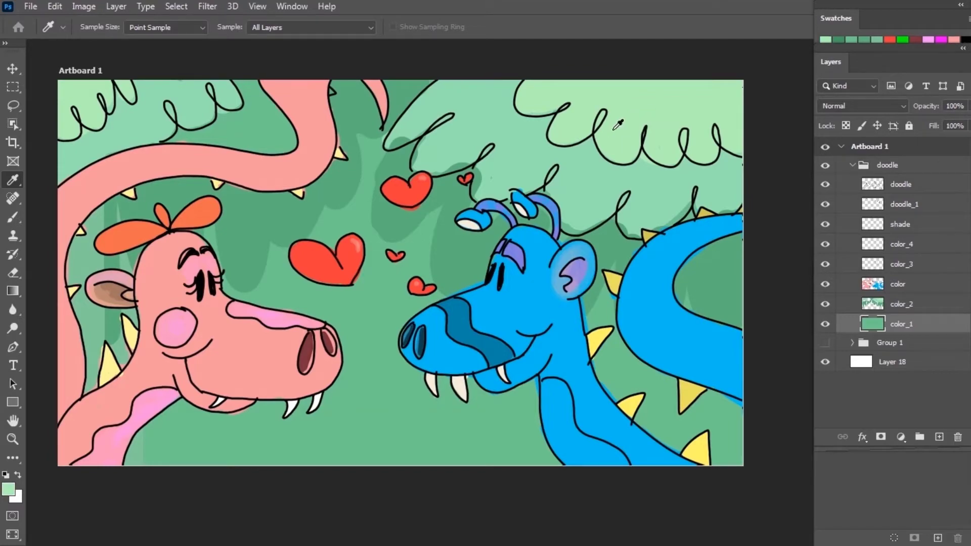
{"action": "key", "text": "alt+BackSpace"}
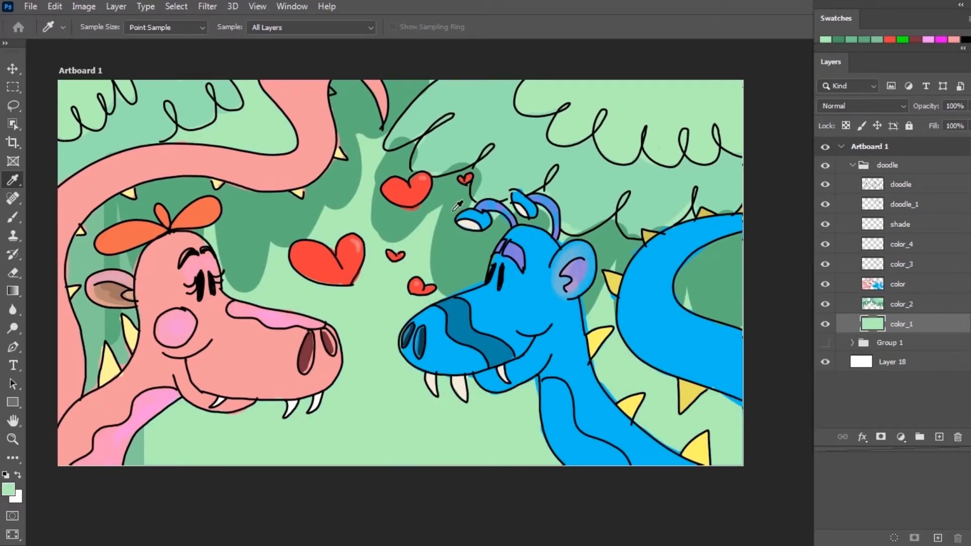
{"action": "left_click", "coordinate": [457, 204], "text": "ctrl"}
{"action": "key", "text": "b"}
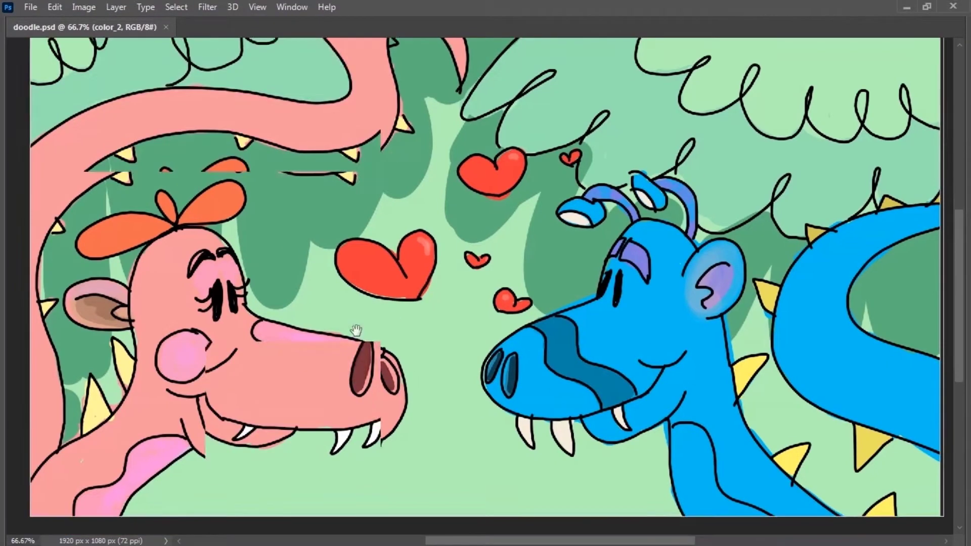
Choose a scale-texture brush and dab light-blue scales on the blue dragon's snout
{"action": "scroll", "coordinate": [412, 247], "scroll_direction": "down", "scroll_amount": 1}
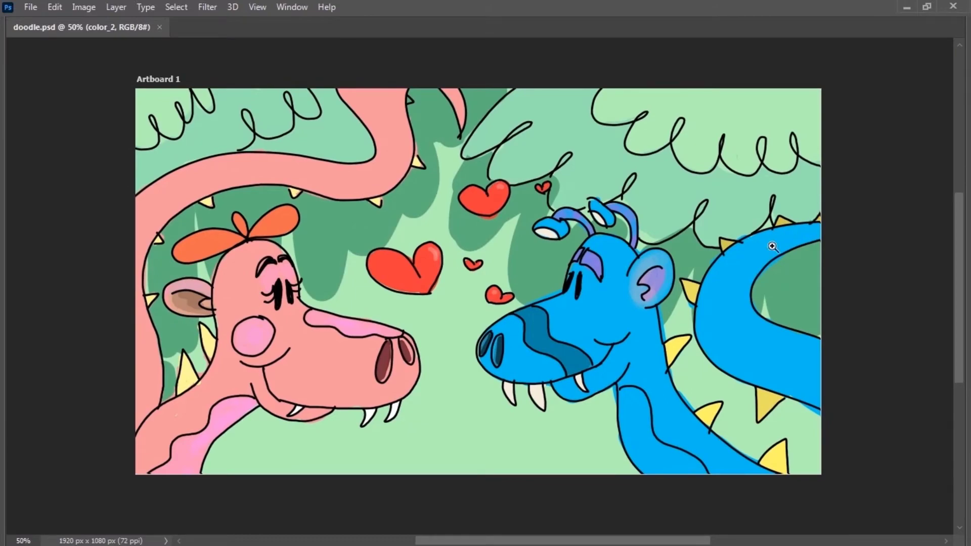
{"action": "left_click", "coordinate": [771, 247]}
{"action": "right_click", "coordinate": [391, 158]}
{"action": "left_click_drag", "start_coordinate": [551, 283], "coordinate": [553, 364]}
{"action": "left_click", "coordinate": [244, 191]}
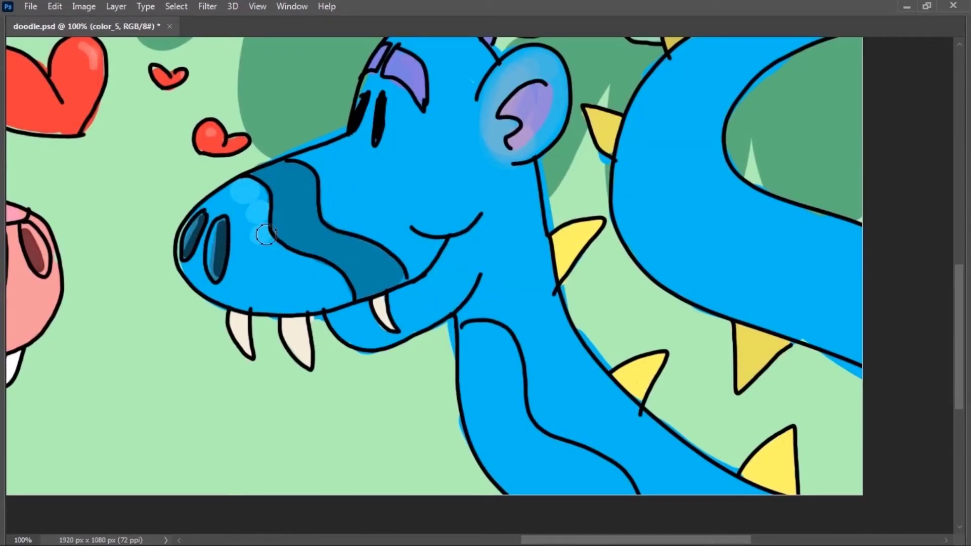
{"action": "left_click", "coordinate": [305, 274]}
{"action": "left_click", "coordinate": [330, 287]}
{"action": "left_click", "coordinate": [247, 259]}
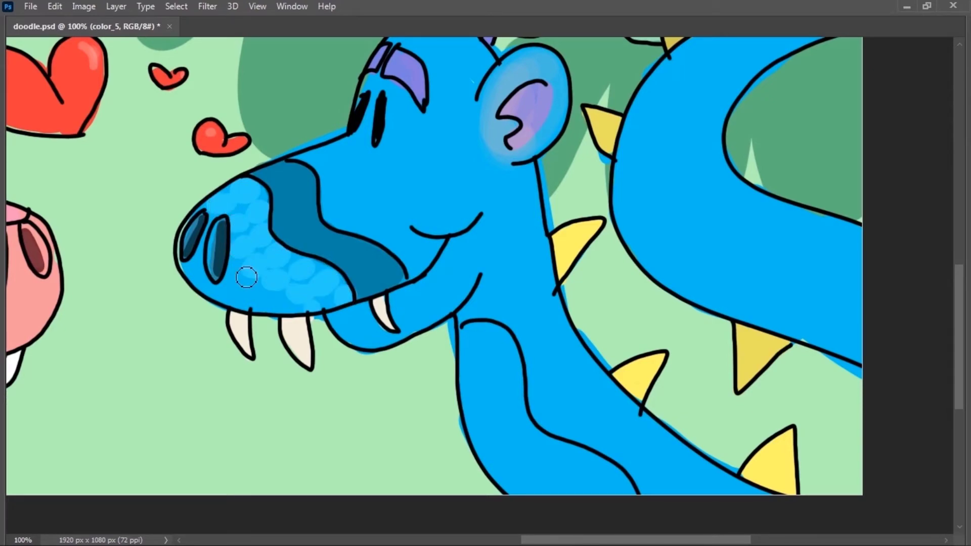
{"action": "left_click", "coordinate": [255, 289]}
{"action": "left_click", "coordinate": [194, 270]}
Paint light-blue scale texture along the blue dragon's body curve and lower neck
{"action": "mouse_move", "coordinate": [433, 210]}
{"action": "left_mouse_down"}
{"action": "mouse_move", "coordinate": [306, 187]}
{"action": "mouse_move", "coordinate": [337, 268]}
{"action": "left_mouse_up"}
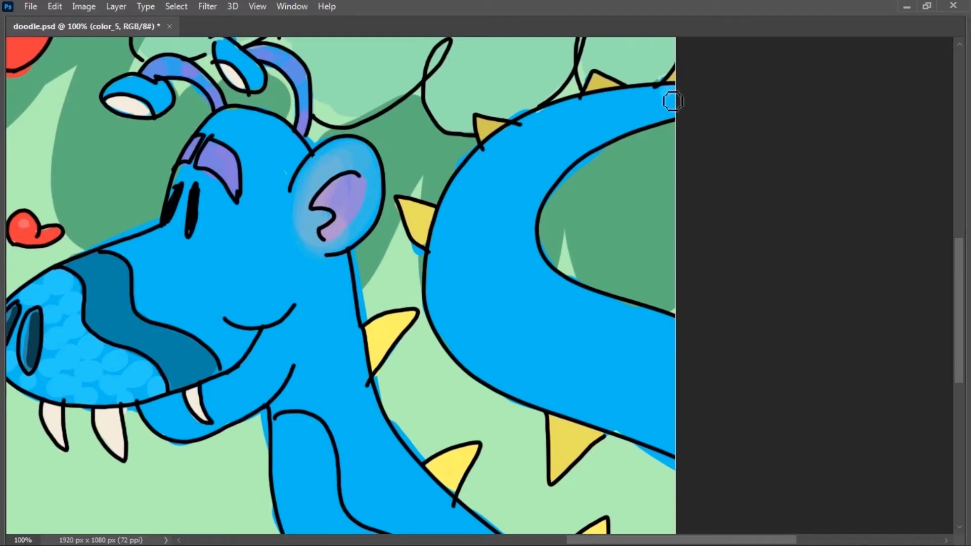
{"action": "mouse_move", "coordinate": [632, 98]}
{"action": "left_mouse_down"}
{"action": "mouse_move", "coordinate": [600, 135]}
{"action": "mouse_move", "coordinate": [568, 130]}
{"action": "left_mouse_up"}
{"action": "mouse_move", "coordinate": [482, 162]}
{"action": "left_mouse_down"}
{"action": "mouse_move", "coordinate": [444, 212]}
{"action": "mouse_move", "coordinate": [546, 159]}
{"action": "left_mouse_up"}
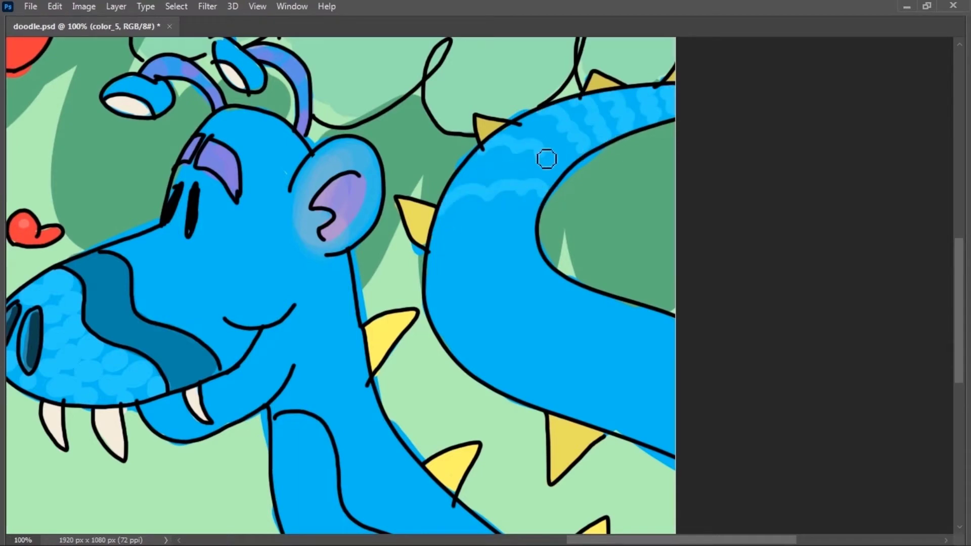
{"action": "mouse_move", "coordinate": [435, 263]}
{"action": "left_mouse_down"}
{"action": "mouse_move", "coordinate": [408, 225]}
{"action": "mouse_move", "coordinate": [508, 184]}
{"action": "left_mouse_up"}
{"action": "mouse_move", "coordinate": [313, 303]}
{"action": "left_mouse_down"}
{"action": "mouse_move", "coordinate": [292, 223]}
{"action": "mouse_move", "coordinate": [308, 114]}
{"action": "left_mouse_up"}
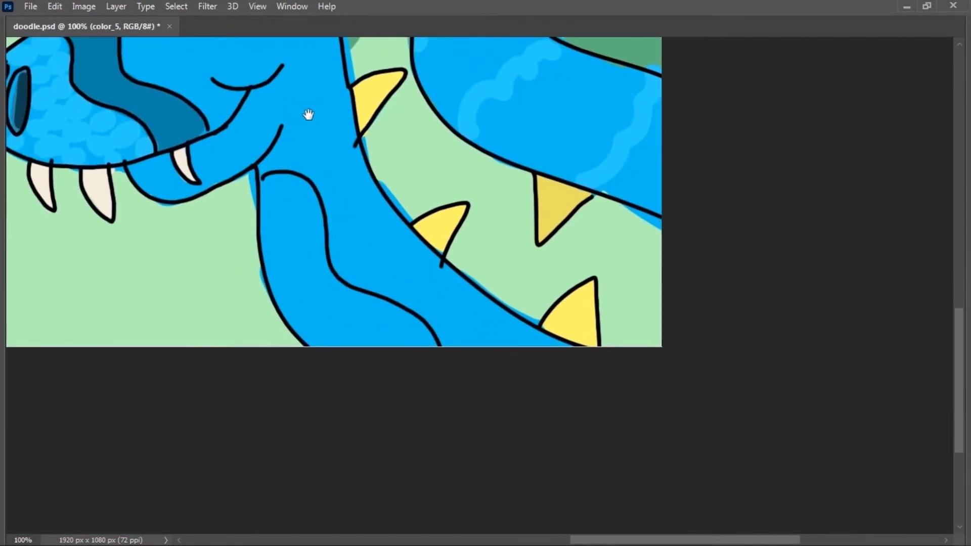
{"action": "mouse_move", "coordinate": [299, 195]}
{"action": "left_mouse_down"}
{"action": "mouse_move", "coordinate": [294, 210]}
{"action": "mouse_move", "coordinate": [404, 353]}
{"action": "left_mouse_up"}
{"action": "left_click_drag", "start_coordinate": [379, 277], "coordinate": [400, 481]}
{"action": "left_click_drag", "start_coordinate": [294, 400], "coordinate": [252, 236]}
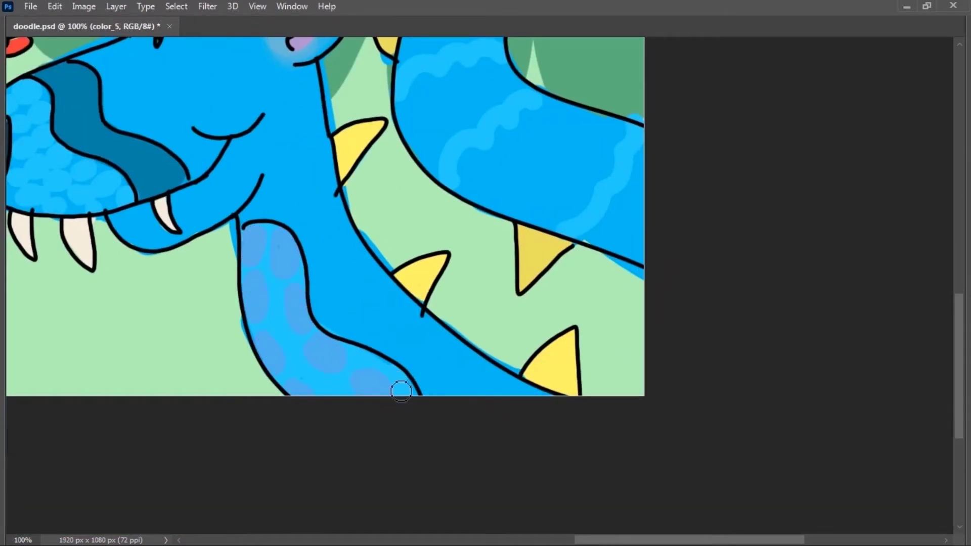
{"action": "scroll", "coordinate": [401, 391], "scroll_direction": "down", "scroll_amount": 1}
{"action": "left_click_drag", "start_coordinate": [458, 374], "coordinate": [430, 296]}
{"action": "mouse_move", "coordinate": [256, 195]}
{"action": "left_mouse_down"}
{"action": "mouse_move", "coordinate": [334, 178]}
{"action": "mouse_move", "coordinate": [449, 372]}
{"action": "left_mouse_up"}
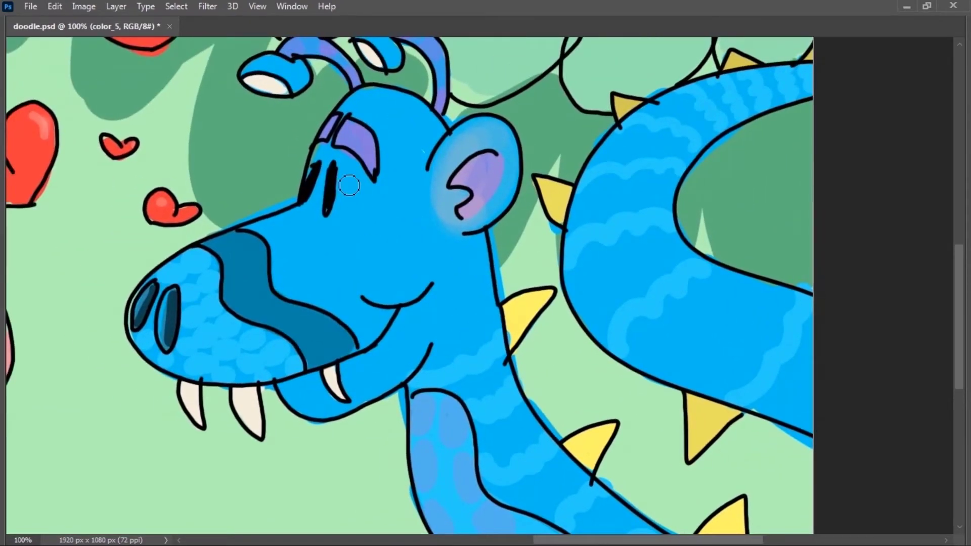
{"action": "left_click_drag", "start_coordinate": [280, 241], "coordinate": [492, 192]}
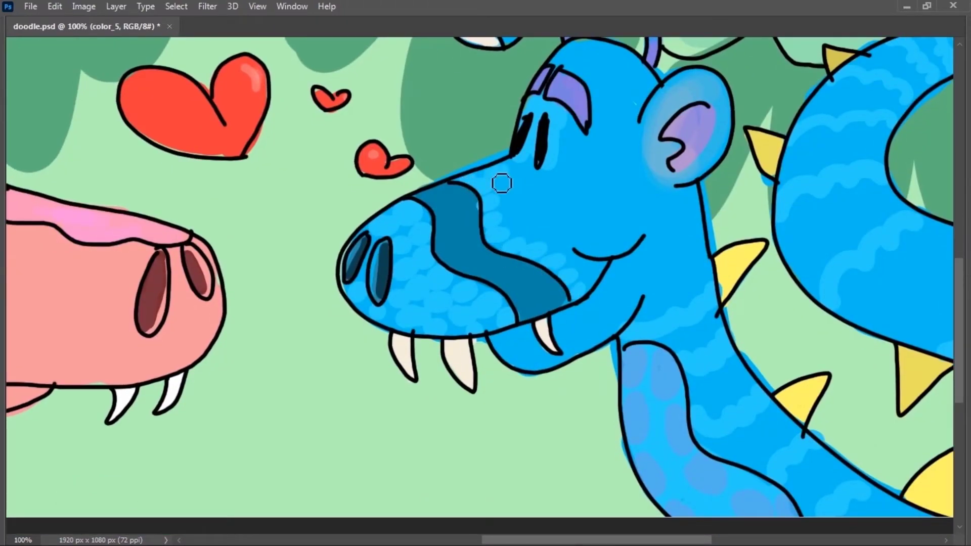
Paint pink zigzags on the lower part of the pink dragon's neck
{"action": "left_click_drag", "start_coordinate": [98, 226], "coordinate": [351, 212]}
{"action": "left_click_drag", "start_coordinate": [43, 333], "coordinate": [202, 302]}
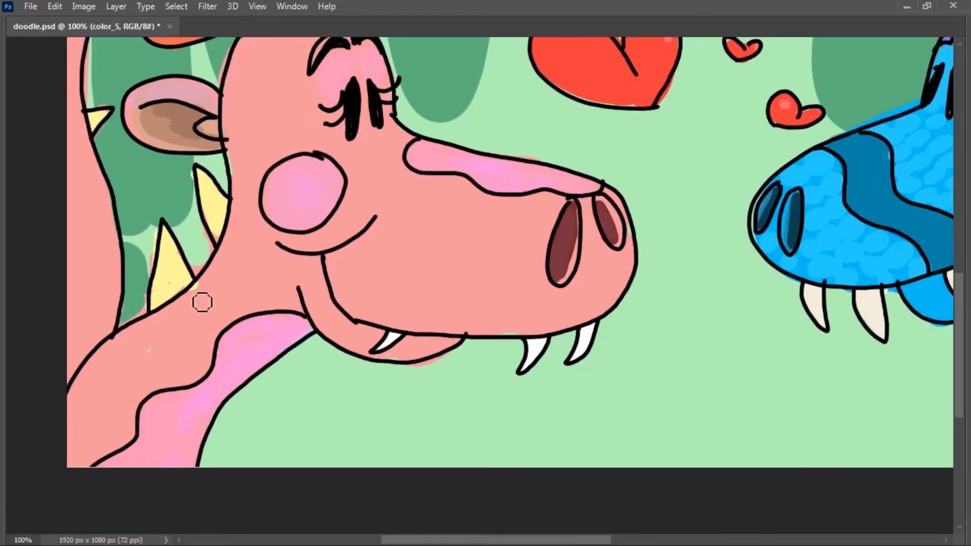
{"action": "mouse_move", "coordinate": [160, 326]}
{"action": "left_mouse_down"}
{"action": "mouse_move", "coordinate": [87, 388]}
{"action": "mouse_move", "coordinate": [282, 323]}
{"action": "mouse_move", "coordinate": [334, 405]}
{"action": "left_mouse_up"}
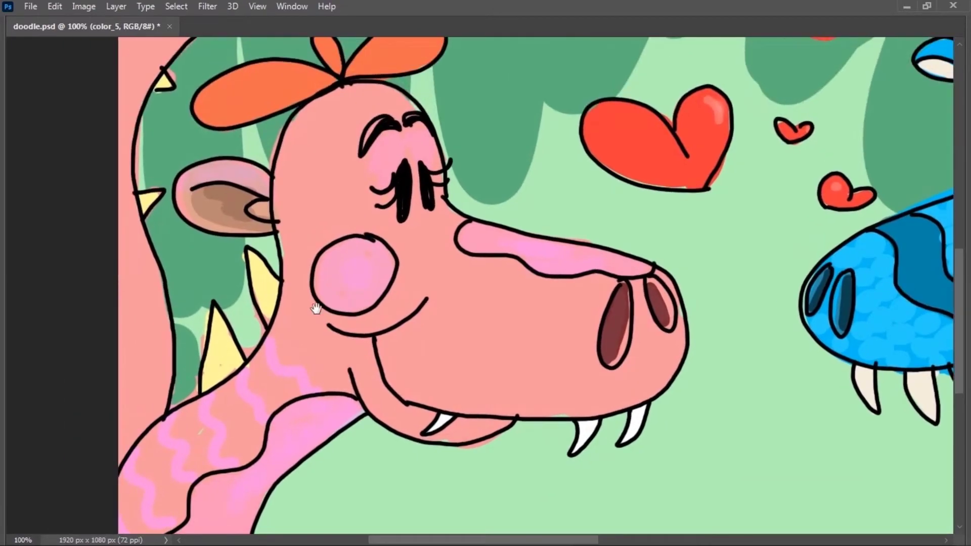
{"action": "left_click_drag", "start_coordinate": [302, 184], "coordinate": [306, 188]}
{"action": "left_click_drag", "start_coordinate": [164, 289], "coordinate": [112, 307]}
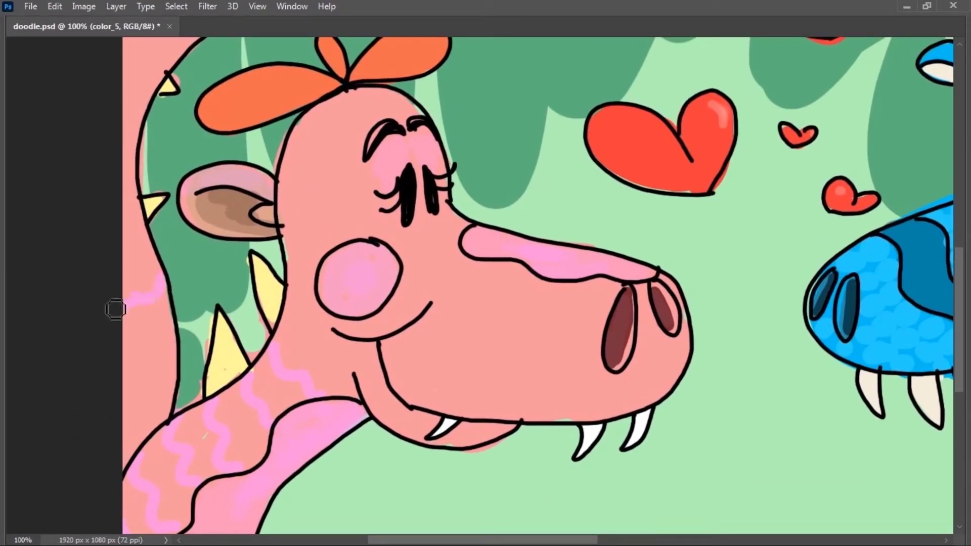
{"action": "left_click_drag", "start_coordinate": [123, 374], "coordinate": [180, 368]}
Add more pink zigzags along the pink dragon's upper neck
{"action": "scroll", "coordinate": [160, 432], "scroll_direction": "up", "scroll_amount": 5}
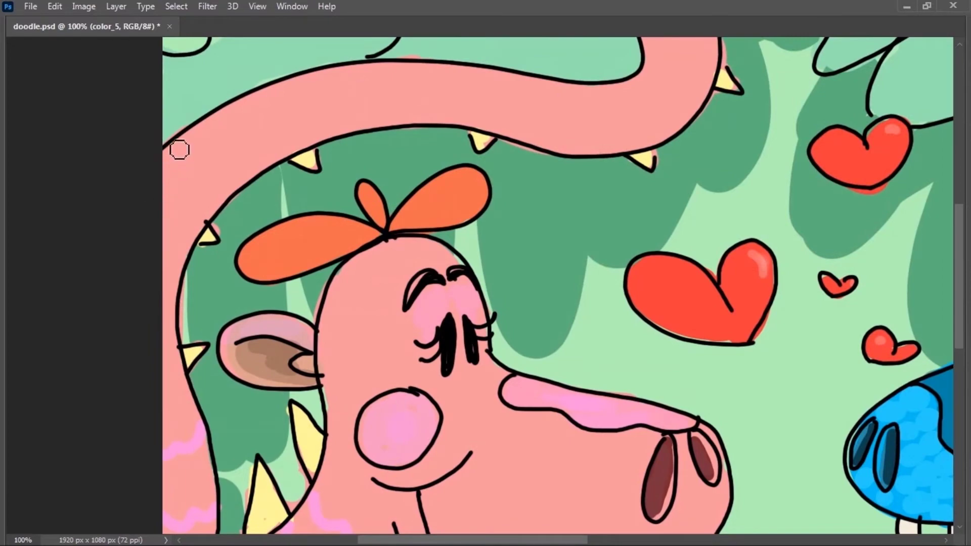
{"action": "mouse_move", "coordinate": [279, 161]}
{"action": "left_mouse_down"}
{"action": "mouse_move", "coordinate": [212, 214]}
{"action": "mouse_move", "coordinate": [207, 260]}
{"action": "left_mouse_up"}
{"action": "left_click_drag", "start_coordinate": [303, 202], "coordinate": [315, 232]}
{"action": "scroll", "coordinate": [347, 288], "scroll_direction": "up", "scroll_amount": 3}
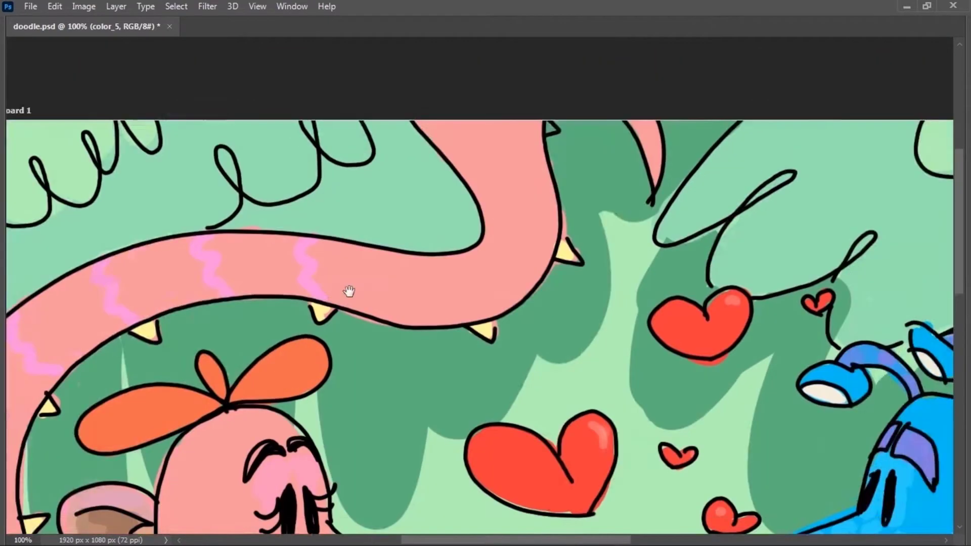
{"action": "left_click_drag", "start_coordinate": [414, 157], "coordinate": [524, 146]}
{"action": "left_click_drag", "start_coordinate": [466, 234], "coordinate": [534, 218]}
{"action": "left_click_drag", "start_coordinate": [433, 282], "coordinate": [447, 335]}
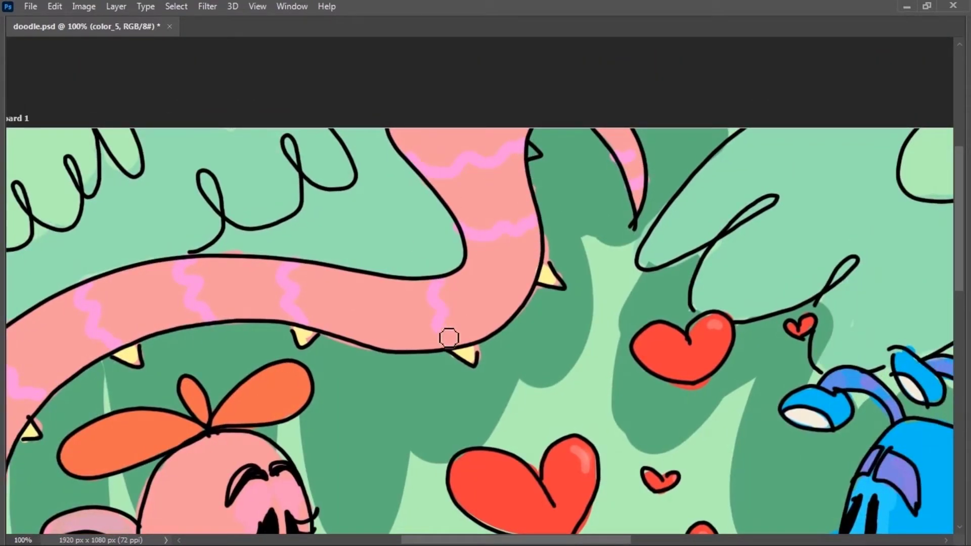
Paint yellow zigzags across the orange bow and ink the blue dragon's arm in black
{"action": "scroll", "coordinate": [455, 151], "scroll_direction": "down", "scroll_amount": 5}
{"action": "scroll", "coordinate": [396, 152], "scroll_direction": "down", "scroll_amount": 6}
{"action": "scroll", "coordinate": [329, 192], "scroll_direction": "left", "scroll_amount": 2}
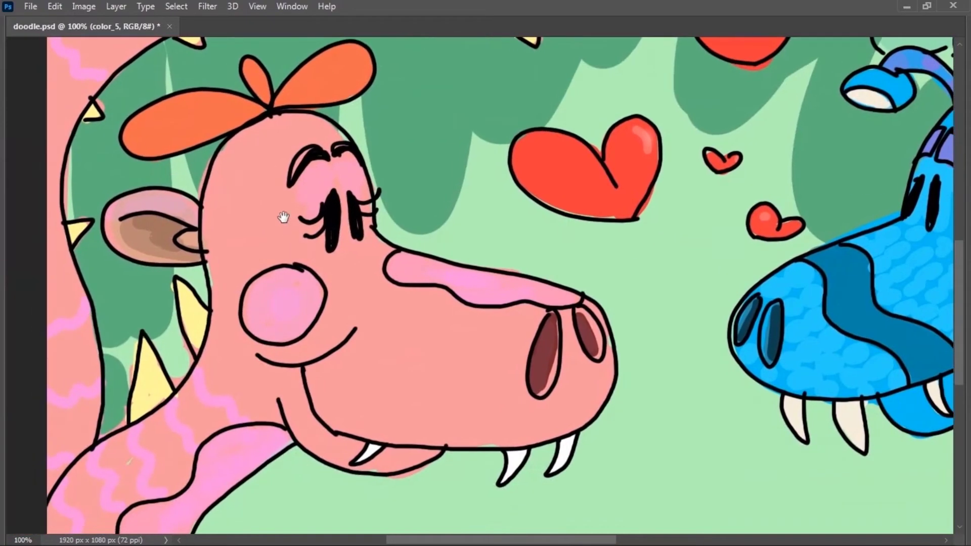
{"action": "scroll", "coordinate": [284, 219], "scroll_direction": "up", "scroll_amount": 3}
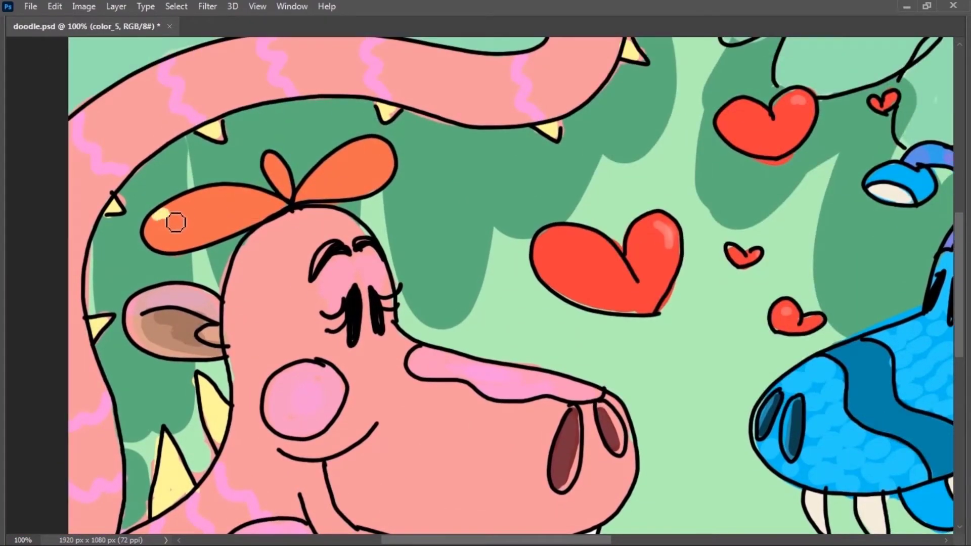
{"action": "left_click_drag", "start_coordinate": [175, 222], "coordinate": [373, 174]}
{"action": "key", "text": "ctrl+minus"}
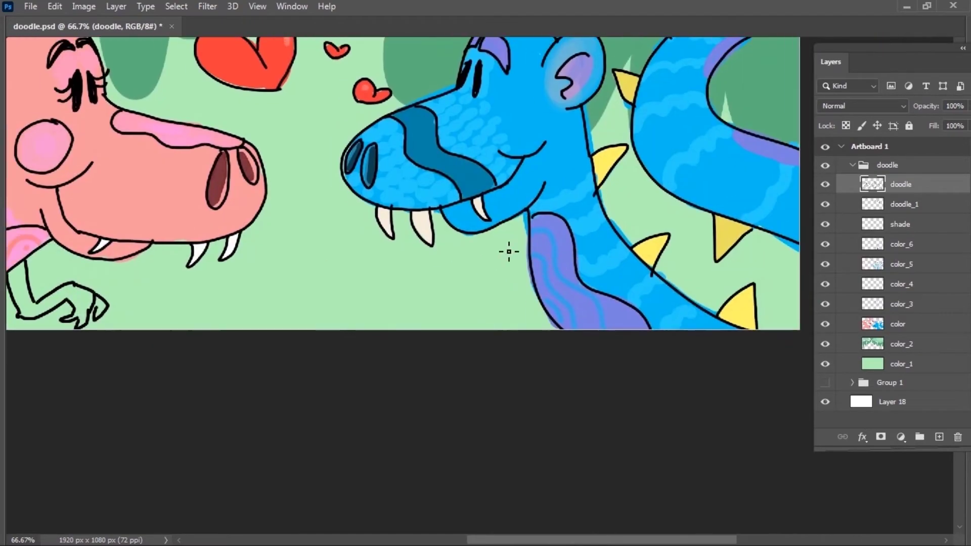
{"action": "left_click_drag", "start_coordinate": [527, 249], "coordinate": [387, 294]}
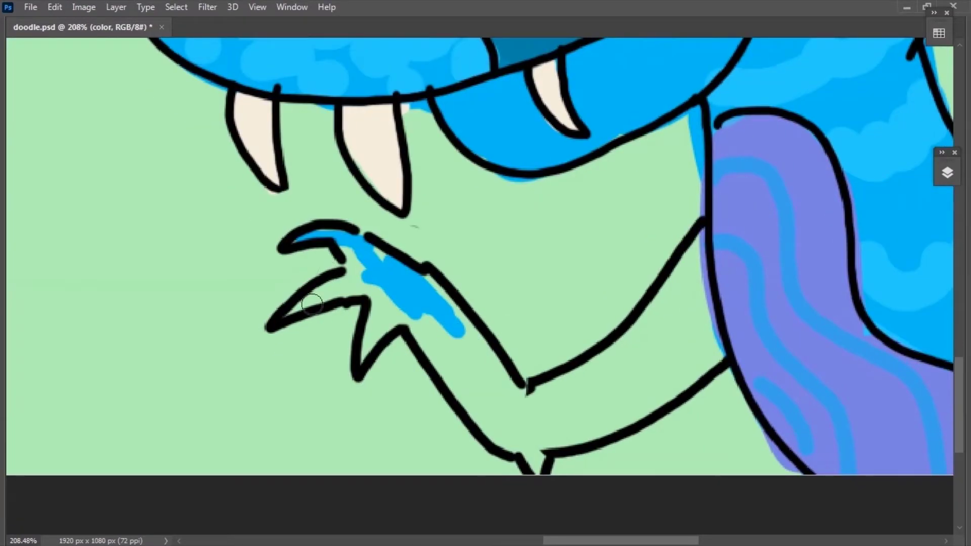
Colour the blue dragon's arm blue with darker claws, then colour the pink dragon's arm and claws
{"action": "mouse_move", "coordinate": [354, 288]}
{"action": "left_mouse_down"}
{"action": "mouse_move", "coordinate": [463, 326]}
{"action": "mouse_move", "coordinate": [693, 320]}
{"action": "mouse_move", "coordinate": [657, 394]}
{"action": "left_mouse_up"}
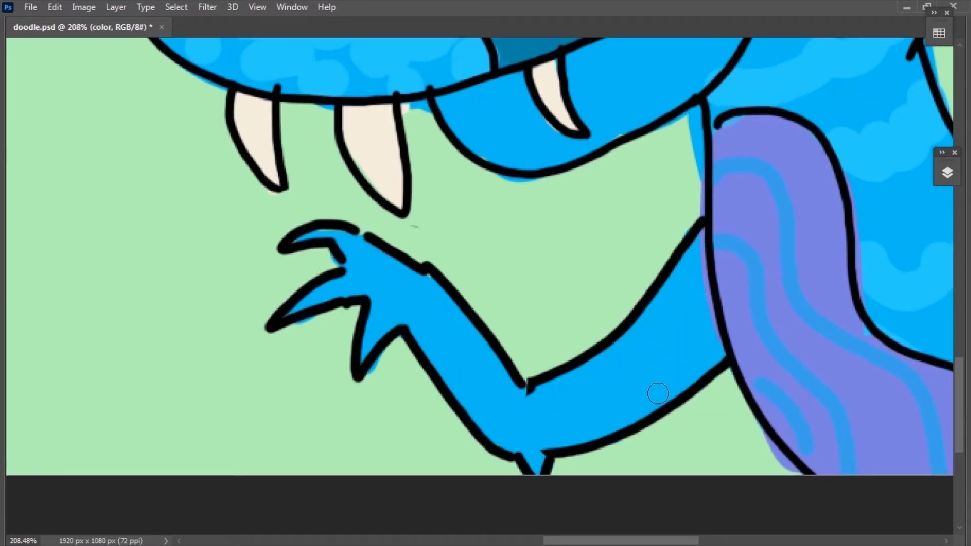
{"action": "left_click_drag", "start_coordinate": [390, 309], "coordinate": [361, 371]}
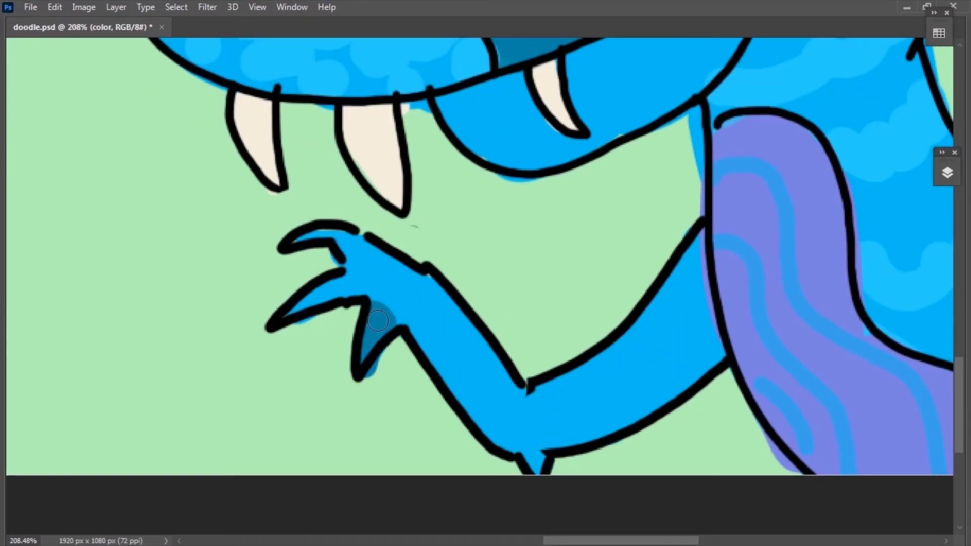
{"action": "left_click_drag", "start_coordinate": [291, 323], "coordinate": [338, 283]}
{"action": "left_click_drag", "start_coordinate": [296, 243], "coordinate": [399, 299]}
{"action": "left_click", "coordinate": [510, 394], "text": "ctrl+alt"}
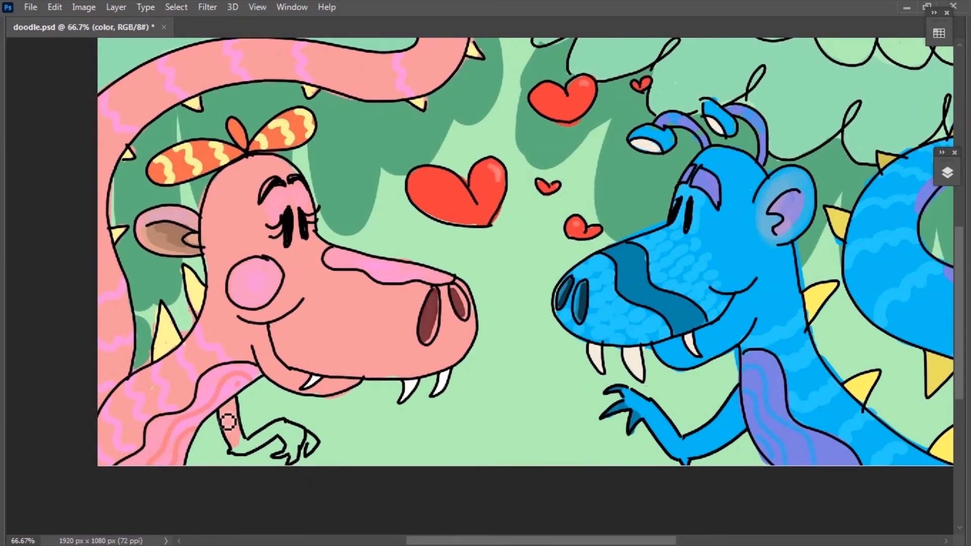
{"action": "left_click", "coordinate": [228, 421], "text": "ctrl"}
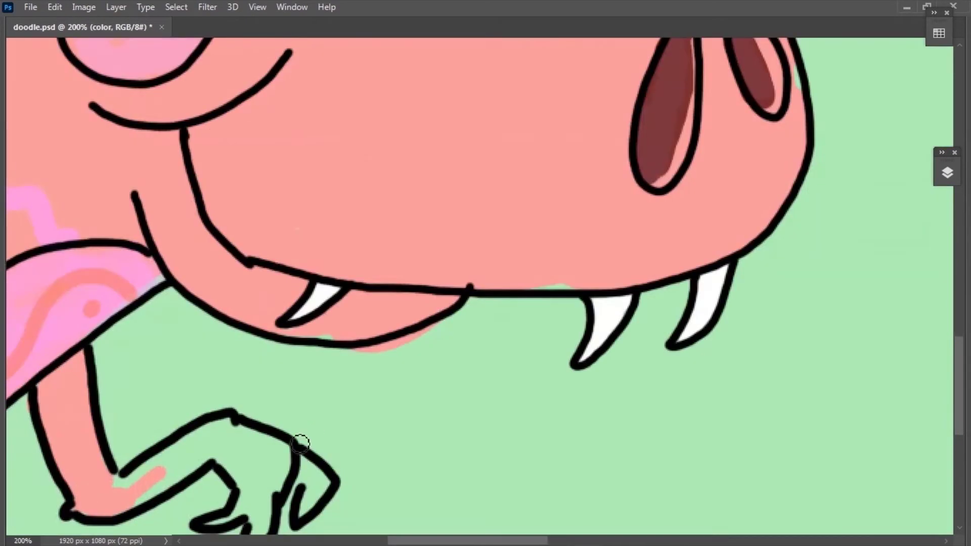
{"action": "left_click_drag", "start_coordinate": [297, 440], "coordinate": [373, 288]}
{"action": "left_click_drag", "start_coordinate": [364, 304], "coordinate": [389, 353]}
{"action": "mouse_move", "coordinate": [400, 293]}
{"action": "left_mouse_down"}
{"action": "mouse_move", "coordinate": [423, 343]}
{"action": "mouse_move", "coordinate": [418, 381]}
{"action": "left_mouse_up"}
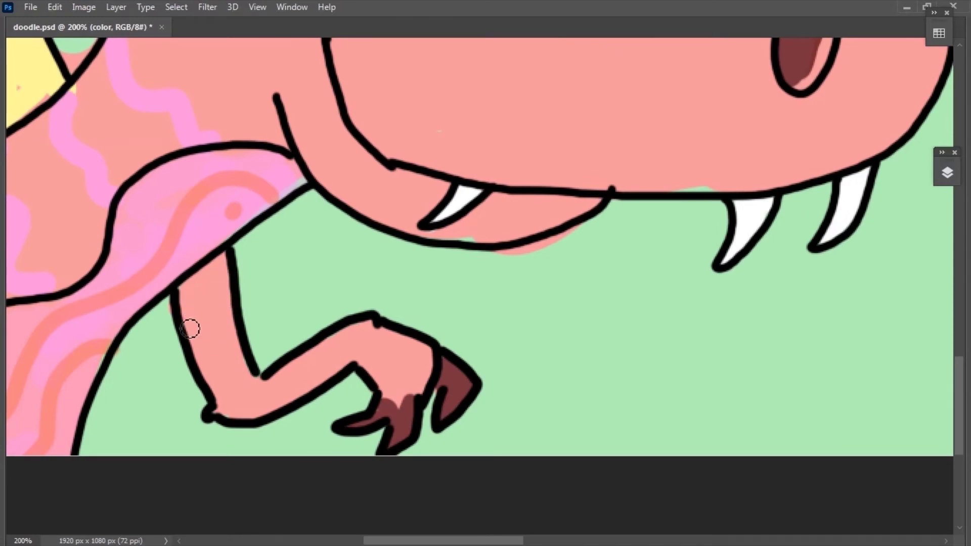
Paint a dark red shadow under the pink dragon's jaw line up to the fang
{"action": "mouse_move", "coordinate": [434, 255]}
{"action": "left_mouse_down"}
{"action": "mouse_move", "coordinate": [455, 306]}
{"action": "mouse_move", "coordinate": [451, 390]}
{"action": "left_mouse_up"}
{"action": "mouse_move", "coordinate": [262, 162]}
{"action": "left_mouse_down"}
{"action": "mouse_move", "coordinate": [342, 171]}
{"action": "mouse_move", "coordinate": [404, 303]}
{"action": "mouse_move", "coordinate": [621, 334]}
{"action": "left_mouse_up"}
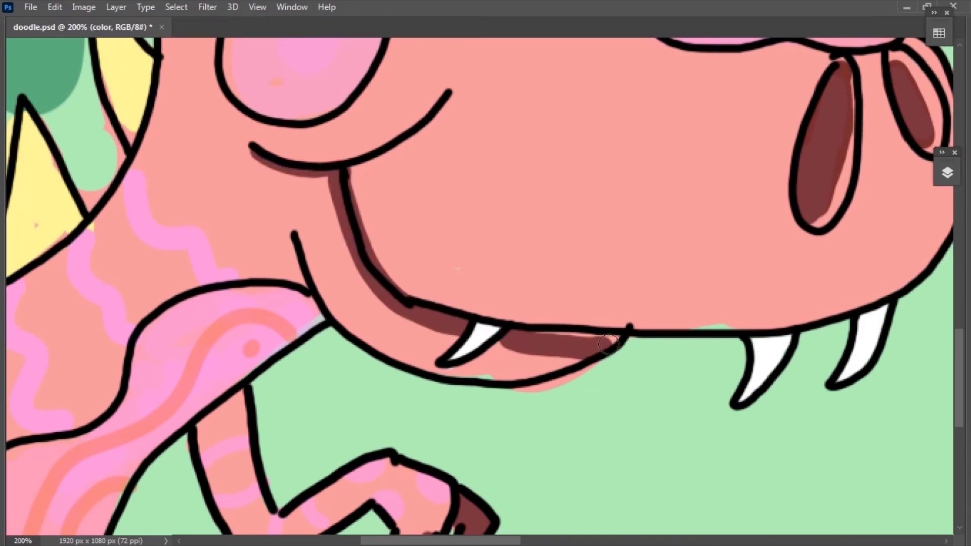
{"action": "left_click_drag", "start_coordinate": [142, 227], "coordinate": [264, 252]}
{"action": "key", "text": "ctrl+minus"}
{"action": "key", "text": "ctrl+minus"}
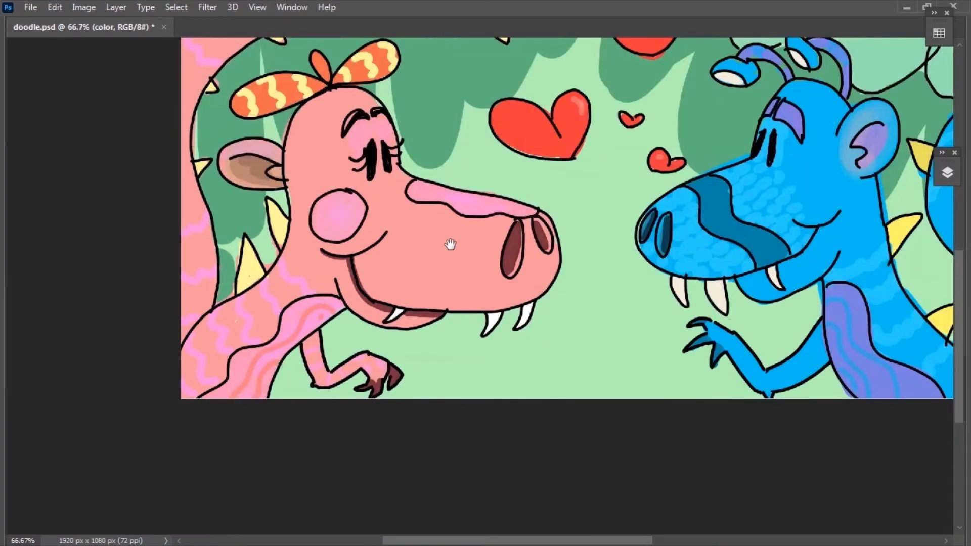
On the chosen layer, pick purple and shade over the blue dragon's eyelid
{"action": "left_click_drag", "start_coordinate": [507, 310], "coordinate": [490, 321]}
{"action": "key", "text": "ctrl+plus"}
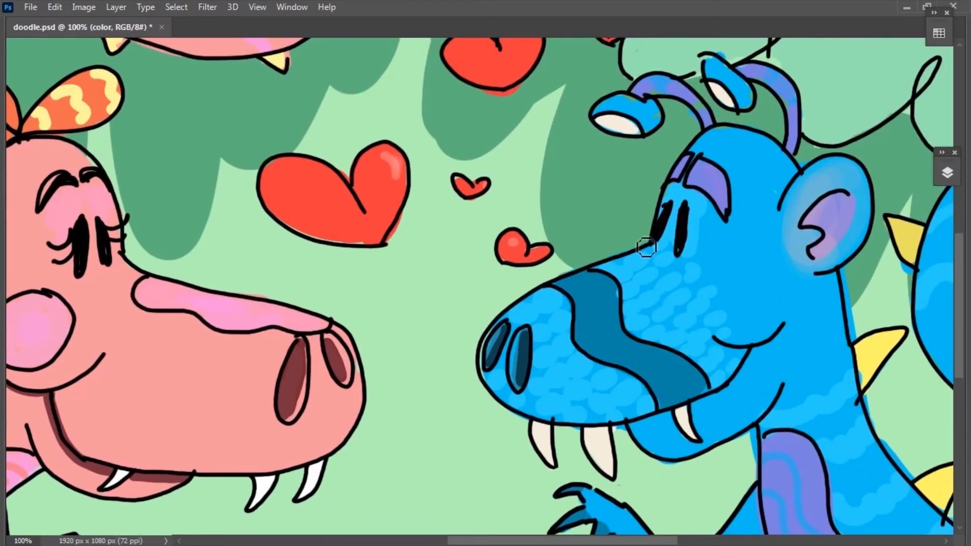
{"action": "left_click_drag", "start_coordinate": [633, 105], "coordinate": [582, 176]}
{"action": "left_click", "coordinate": [947, 172]}
{"action": "scroll", "coordinate": [854, 405], "scroll_direction": "down", "scroll_amount": 3}
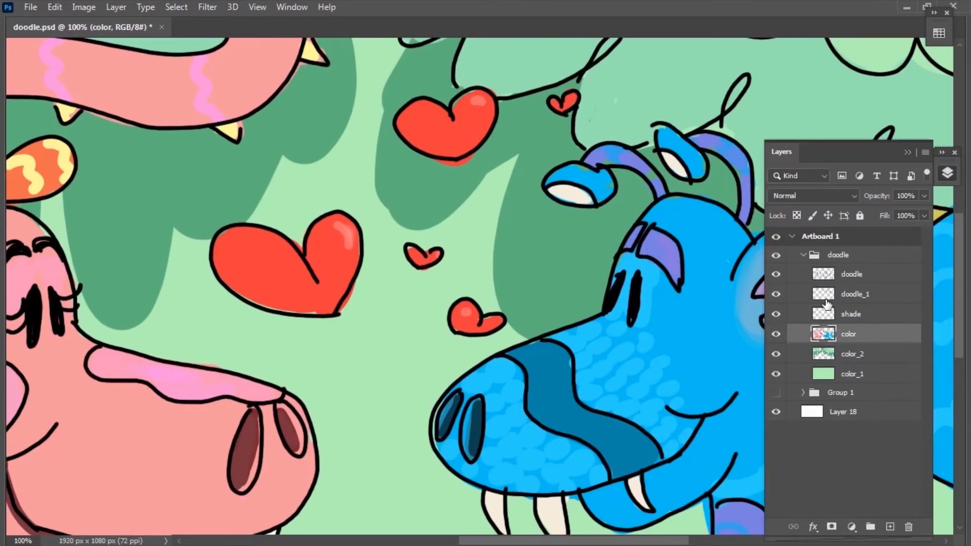
{"action": "left_click", "coordinate": [947, 173]}
{"action": "left_click", "coordinate": [15, 415]}
{"action": "key", "text": "Return"}
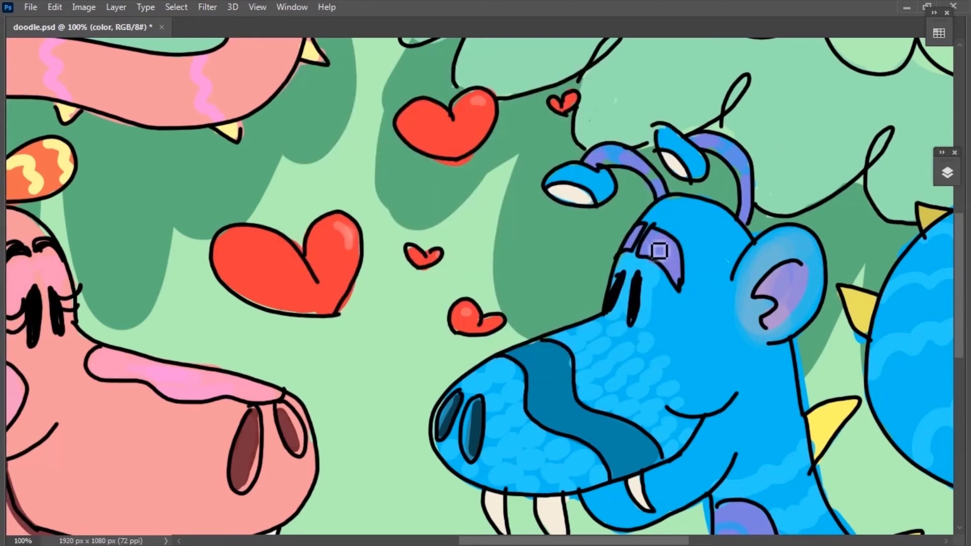
{"action": "mouse_move", "coordinate": [658, 251]}
{"action": "left_mouse_down"}
{"action": "mouse_move", "coordinate": [654, 262]}
{"action": "mouse_move", "coordinate": [673, 247]}
{"action": "mouse_move", "coordinate": [676, 275]}
{"action": "mouse_move", "coordinate": [637, 247]}
{"action": "left_mouse_up"}
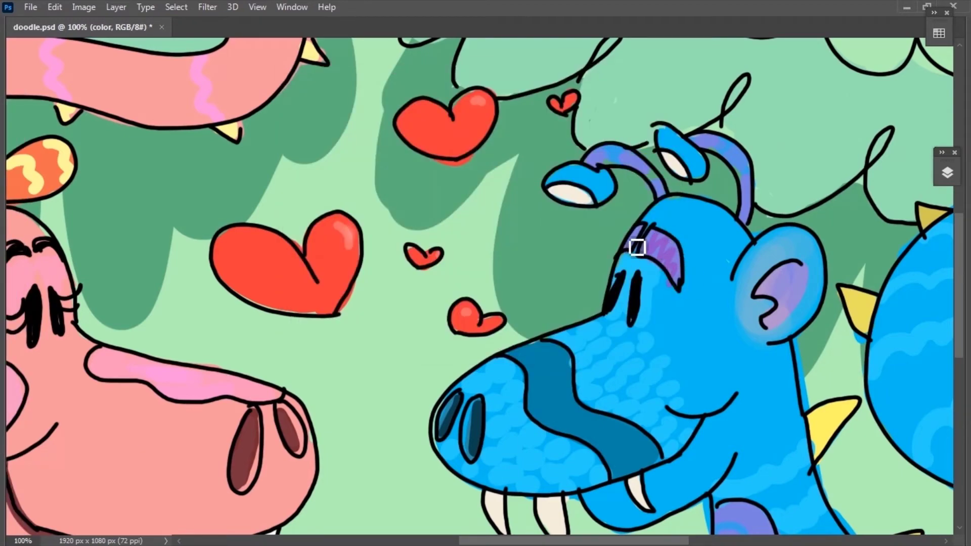
{"action": "scroll", "coordinate": [678, 195], "scroll_direction": "down", "scroll_amount": 2}
{"action": "scroll", "coordinate": [583, 398], "scroll_direction": "down", "scroll_amount": 3}
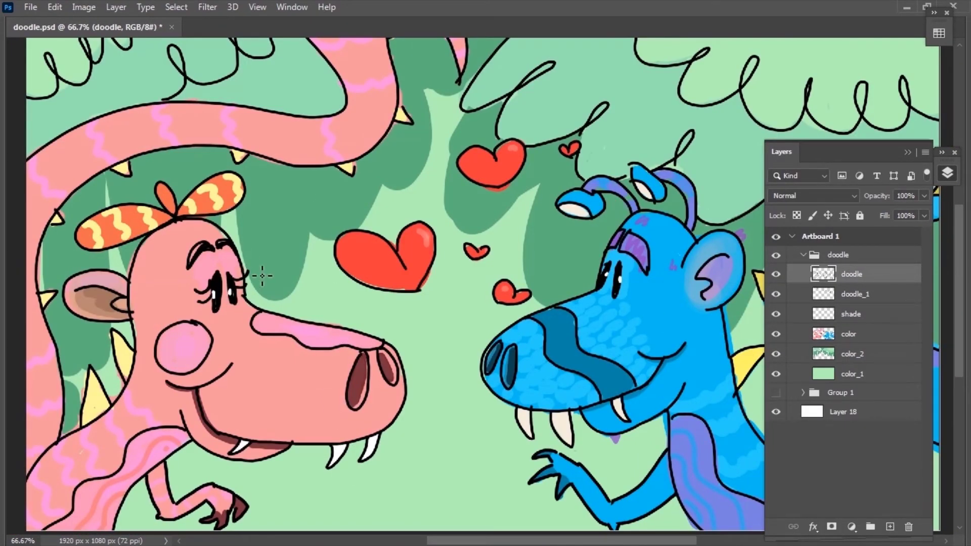
On the shade layer, set the colour to #cecece and shade the blue dragon's tail and neck
{"action": "left_click", "coordinate": [861, 318]}
{"action": "type", "text": "cecece"}
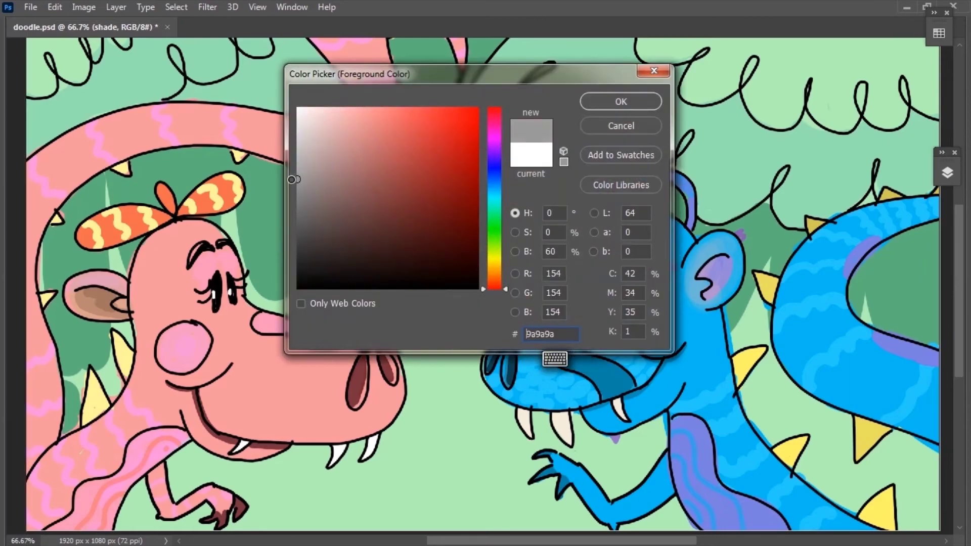
{"action": "left_click", "coordinate": [617, 101]}
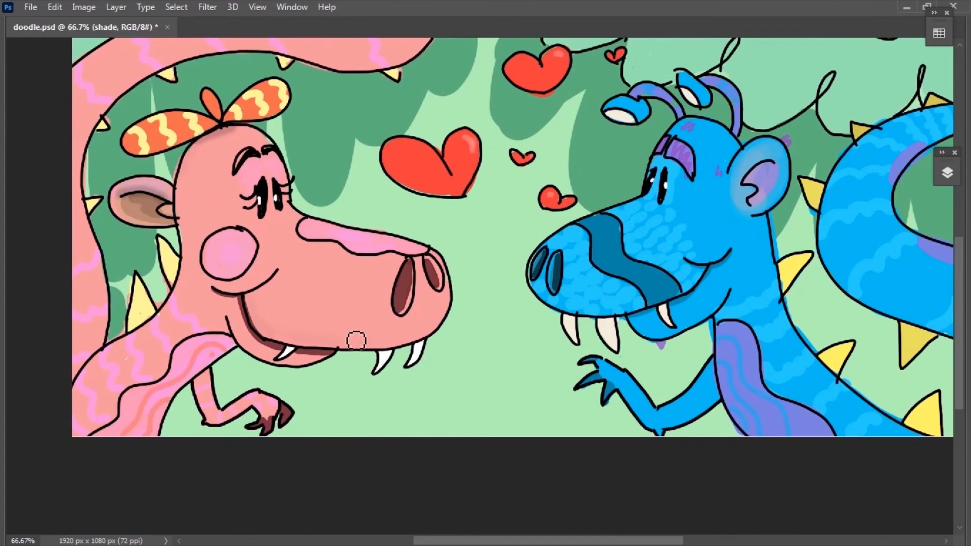
{"action": "mouse_move", "coordinate": [114, 293]}
{"action": "left_mouse_down"}
{"action": "mouse_move", "coordinate": [624, 187]}
{"action": "mouse_move", "coordinate": [514, 377]}
{"action": "left_mouse_up"}
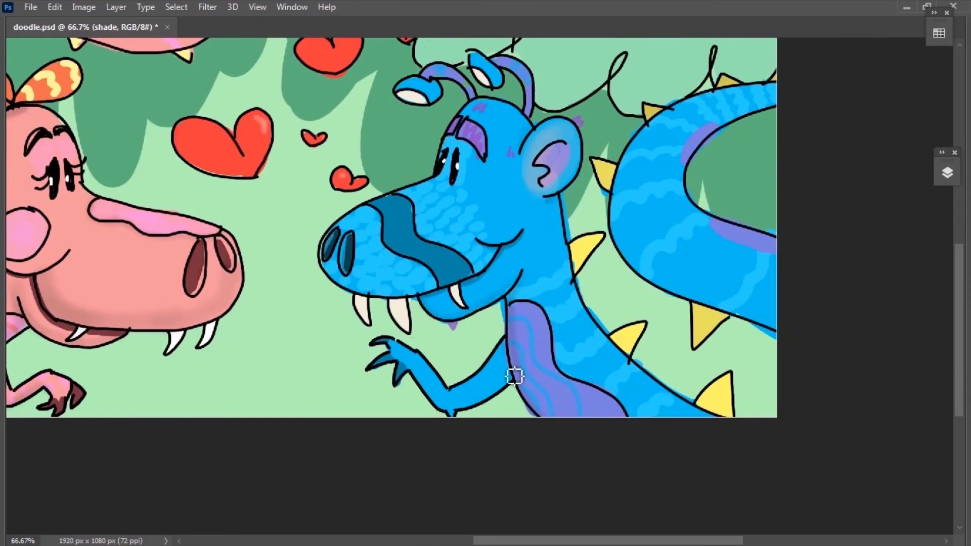
{"action": "mouse_move", "coordinate": [728, 325]}
{"action": "left_mouse_down"}
{"action": "mouse_move", "coordinate": [685, 216]}
{"action": "mouse_move", "coordinate": [667, 212]}
{"action": "left_mouse_up"}
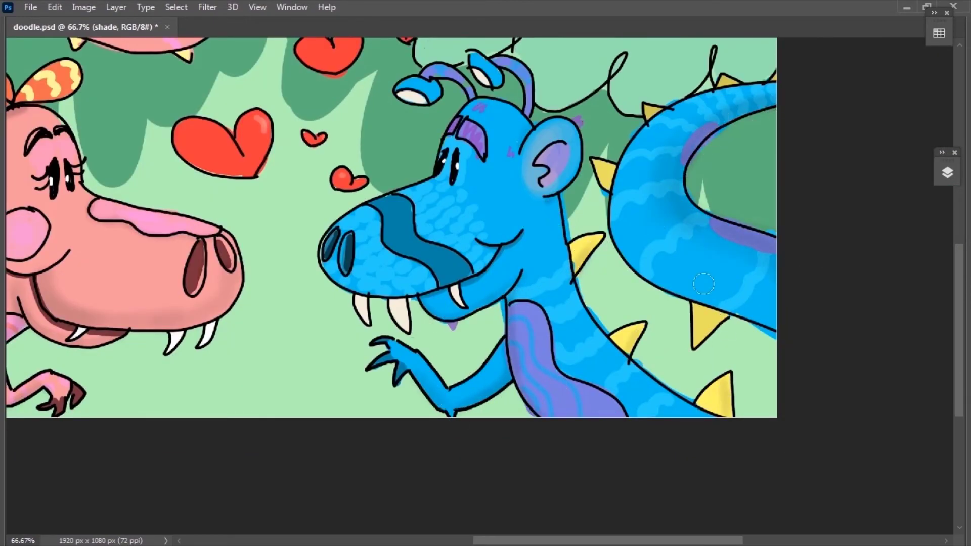
{"action": "mouse_move", "coordinate": [562, 211]}
{"action": "left_mouse_down"}
{"action": "mouse_move", "coordinate": [610, 353]}
{"action": "mouse_move", "coordinate": [708, 412]}
{"action": "left_mouse_up"}
Shade around the blue dragon's ear, along its lower jaw and on the cheek beside the smile
{"action": "left_click", "coordinate": [547, 165]}
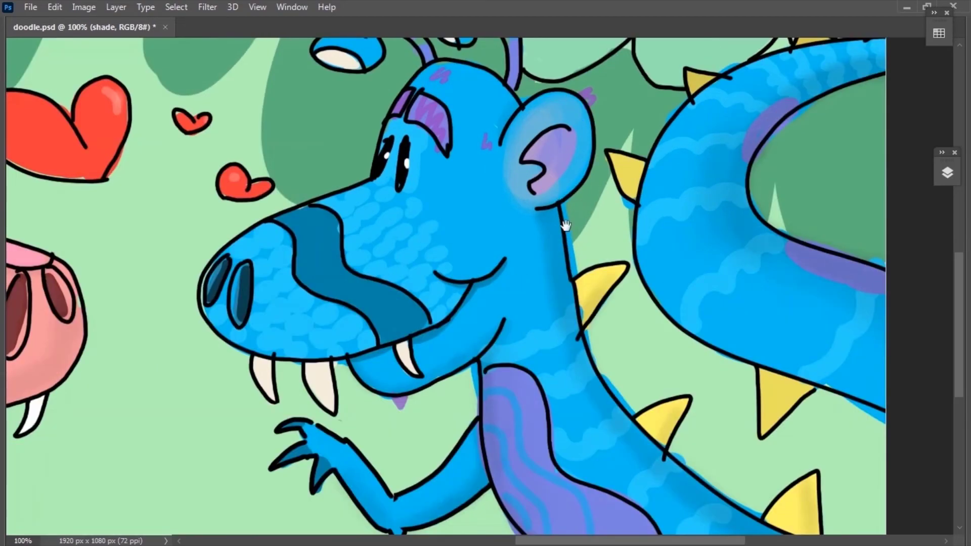
{"action": "mouse_move", "coordinate": [545, 206]}
{"action": "left_mouse_down"}
{"action": "mouse_move", "coordinate": [613, 265]}
{"action": "mouse_move", "coordinate": [546, 217]}
{"action": "left_mouse_up"}
{"action": "left_click_drag", "start_coordinate": [320, 321], "coordinate": [395, 177]}
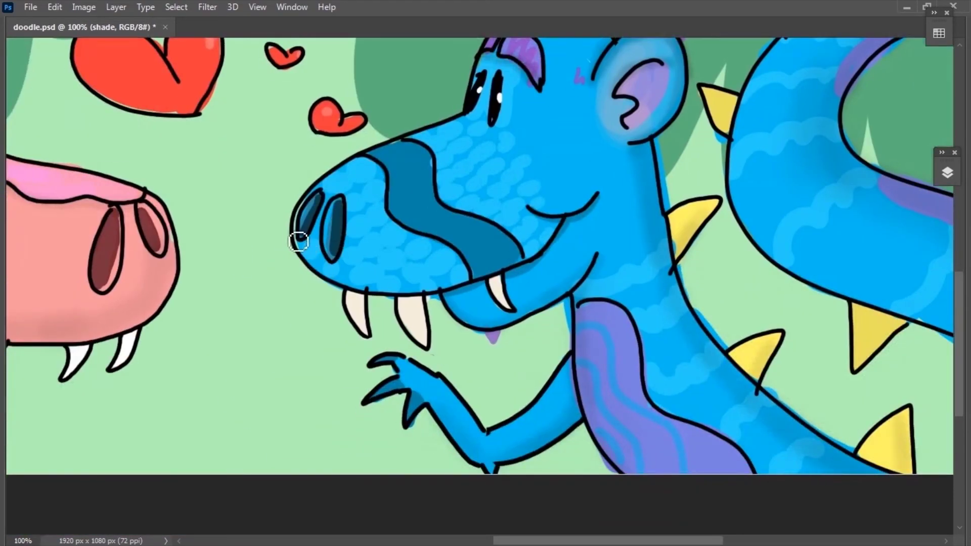
{"action": "mouse_move", "coordinate": [364, 297]}
{"action": "left_mouse_down"}
{"action": "mouse_move", "coordinate": [424, 281]}
{"action": "mouse_move", "coordinate": [467, 299]}
{"action": "left_mouse_up"}
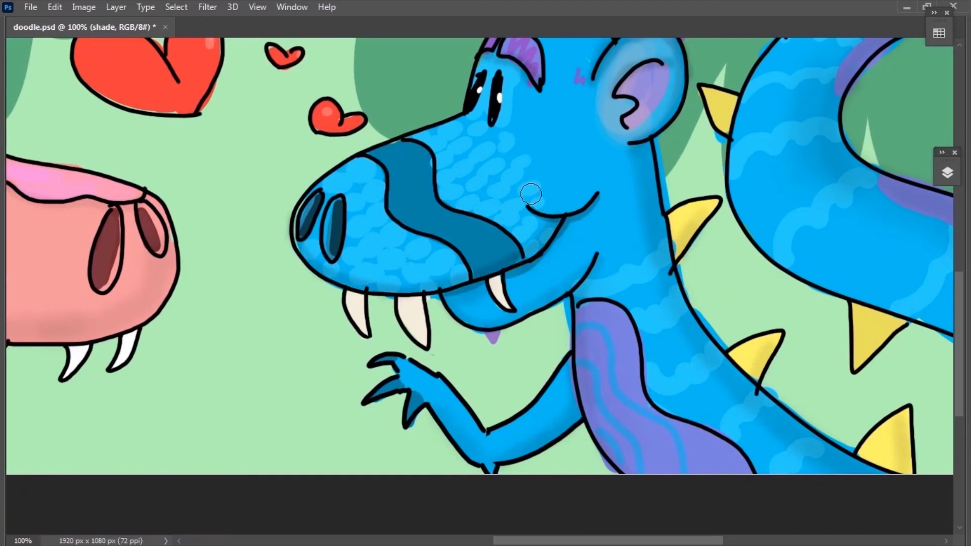
{"action": "left_click_drag", "start_coordinate": [540, 193], "coordinate": [506, 235]}
{"action": "left_click_drag", "start_coordinate": [600, 101], "coordinate": [612, 207]}
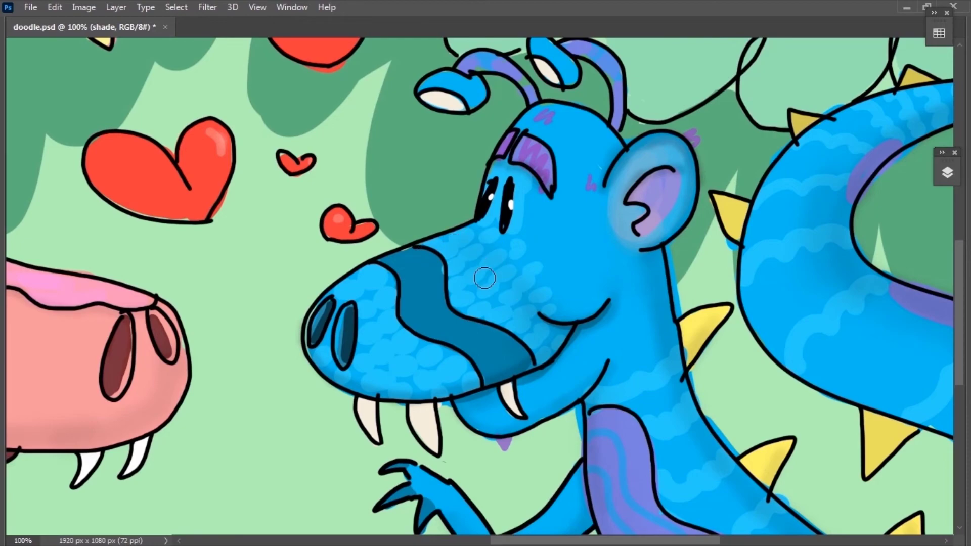
{"action": "mouse_move", "coordinate": [329, 363]}
{"action": "left_mouse_down"}
{"action": "mouse_move", "coordinate": [429, 322]}
{"action": "mouse_move", "coordinate": [422, 315]}
{"action": "left_mouse_up"}
Lasso a loose area around both dragons and feather the selection edge
{"action": "key", "text": "ctrl+minus"}
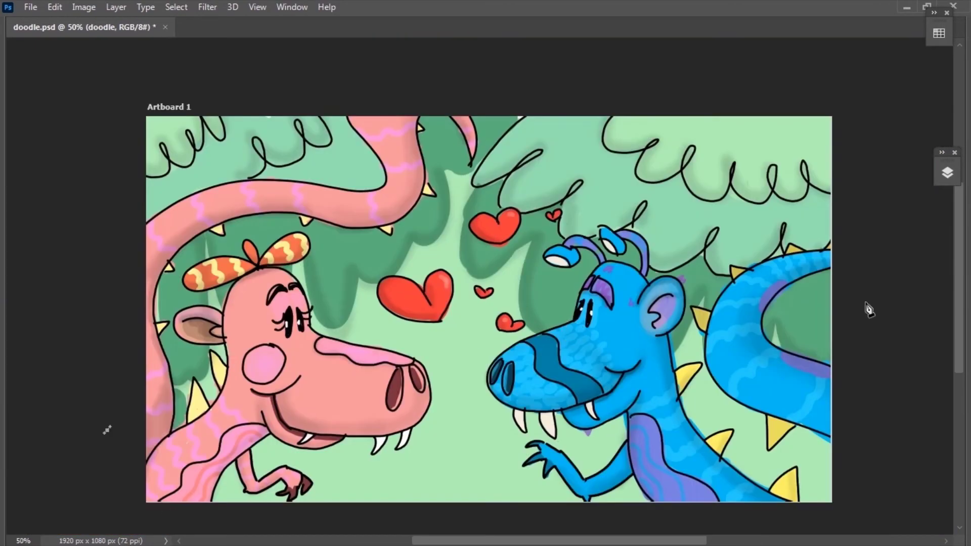
{"action": "left_click_drag", "start_coordinate": [867, 303], "coordinate": [93, 455]}
{"action": "key", "text": "shift+F6"}
{"action": "key", "text": "Return"}
{"action": "right_click", "coordinate": [532, 241]}
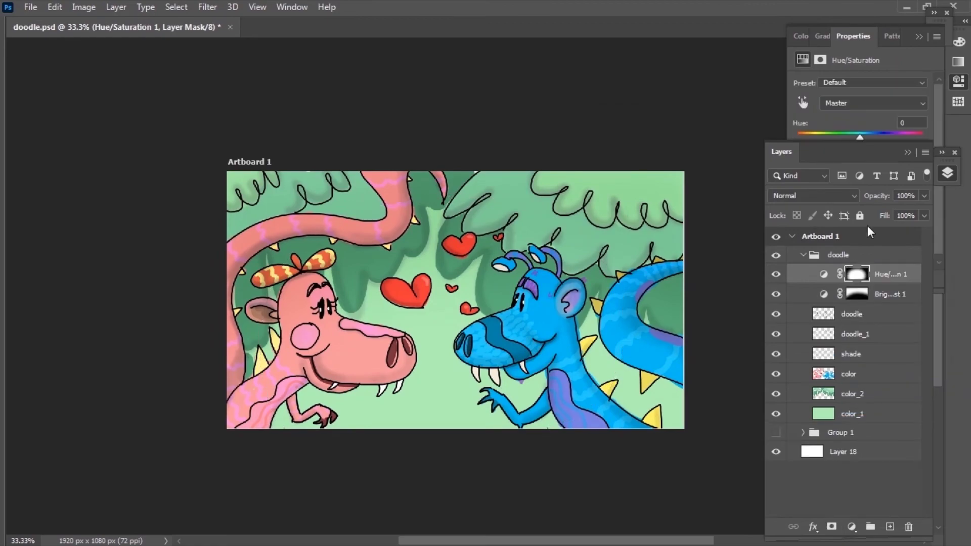
{"action": "key", "text": "ctrl+z"}
Add a Hue/Saturation adjustment layer through the feathered selection to darken the edges
{"action": "left_click", "coordinate": [852, 527]}
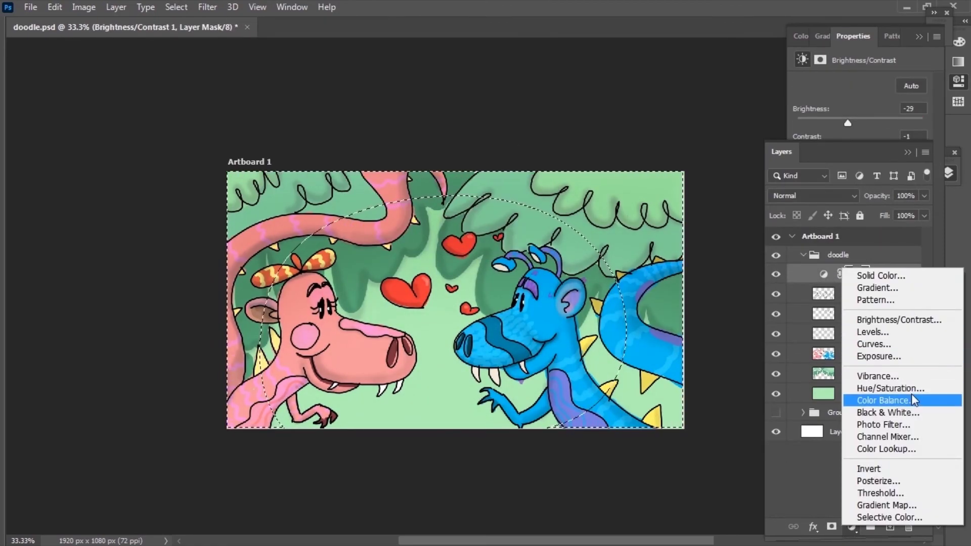
{"action": "left_click", "coordinate": [889, 388]}
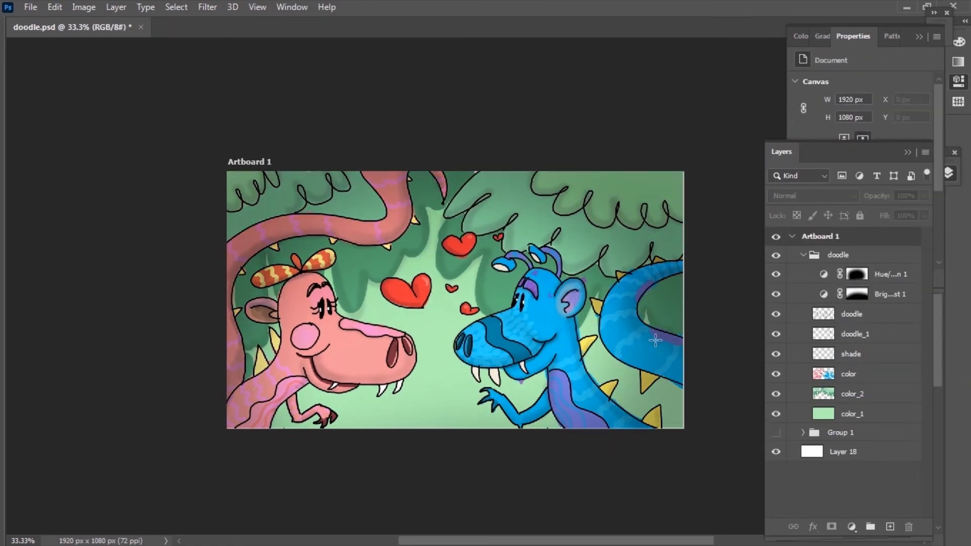
{"action": "scroll", "coordinate": [656, 340], "scroll_direction": "up", "scroll_amount": 2}
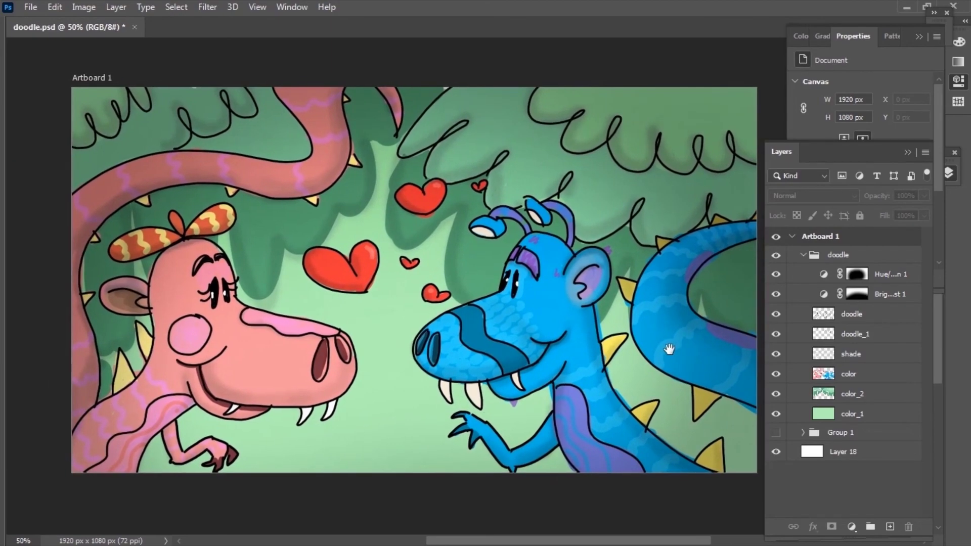
{"action": "scroll", "coordinate": [491, 402], "scroll_direction": "up", "scroll_amount": 1}
{"action": "scroll", "coordinate": [491, 402], "scroll_direction": "up", "scroll_amount": 1}
Add short dashes beside the pink dragon's nostrils and above and below the blue nostril
{"action": "left_click", "coordinate": [849, 355]}
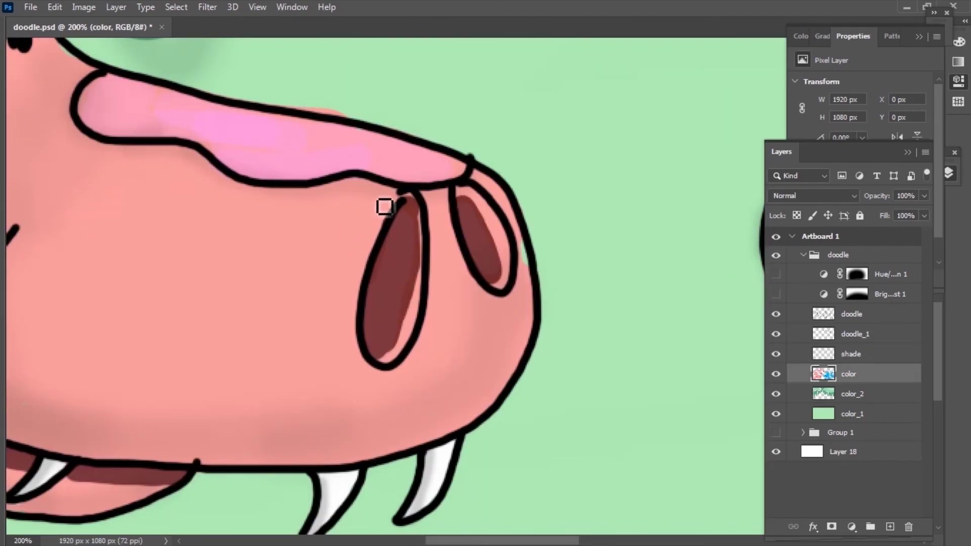
{"action": "left_click_drag", "start_coordinate": [385, 207], "coordinate": [365, 238]}
{"action": "left_click_drag", "start_coordinate": [354, 260], "coordinate": [343, 354]}
{"action": "left_click_drag", "start_coordinate": [455, 230], "coordinate": [458, 248]}
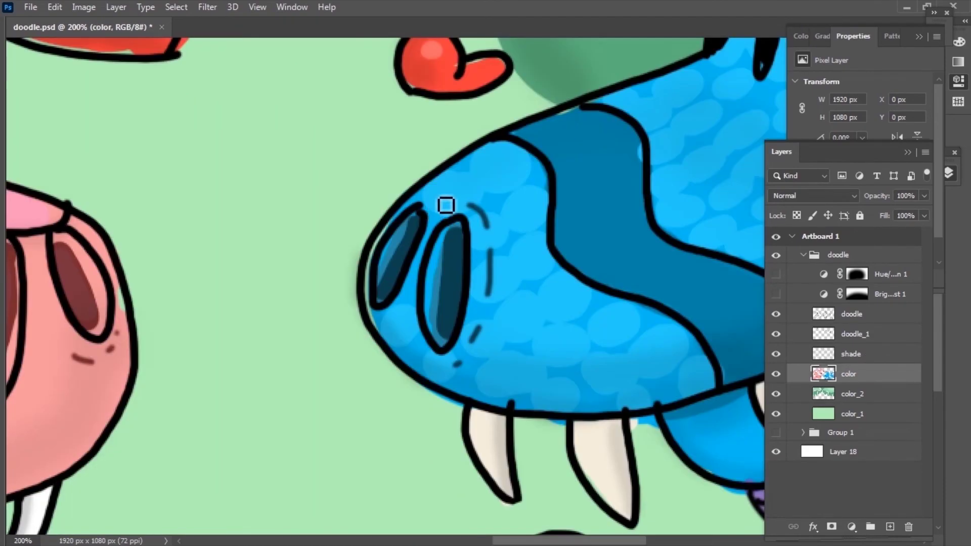
{"action": "left_click_drag", "start_coordinate": [423, 193], "coordinate": [437, 199]}
{"action": "left_click_drag", "start_coordinate": [373, 316], "coordinate": [395, 319]}
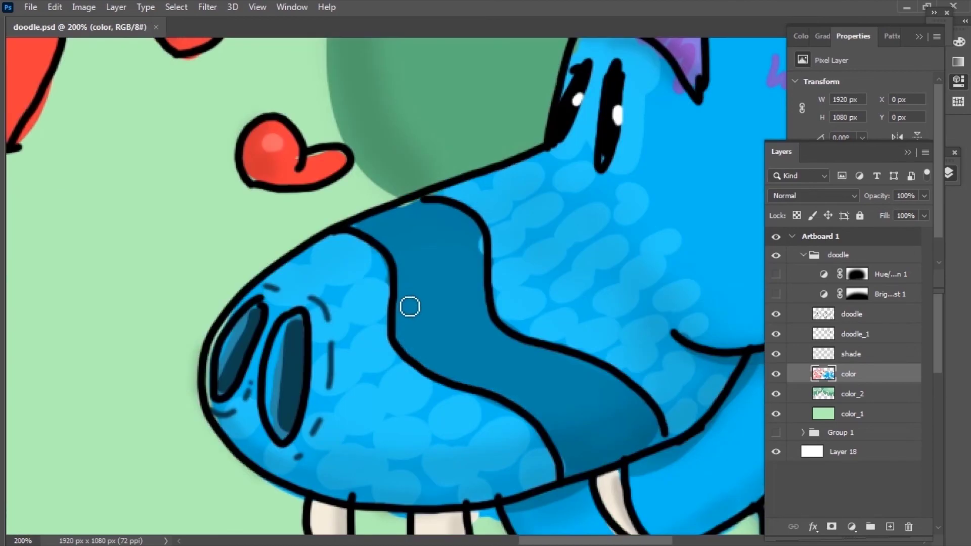
Soft-shade the dark blue band on the blue snout and zoom out to the whole artboard
{"action": "left_click_drag", "start_coordinate": [447, 227], "coordinate": [455, 255]}
{"action": "left_click_drag", "start_coordinate": [627, 369], "coordinate": [569, 410]}
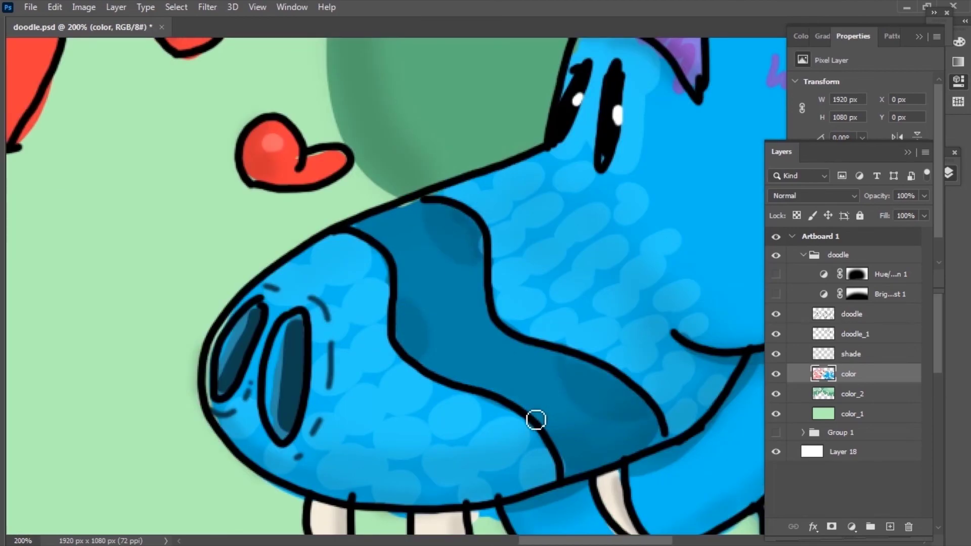
{"action": "left_click", "coordinate": [398, 193], "text": "alt"}
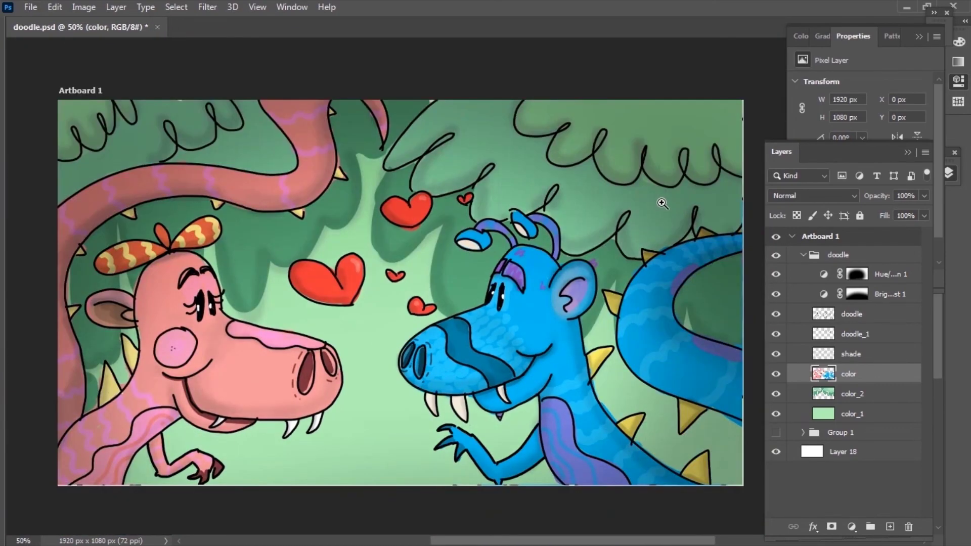
{"action": "left_click", "coordinate": [945, 174]}
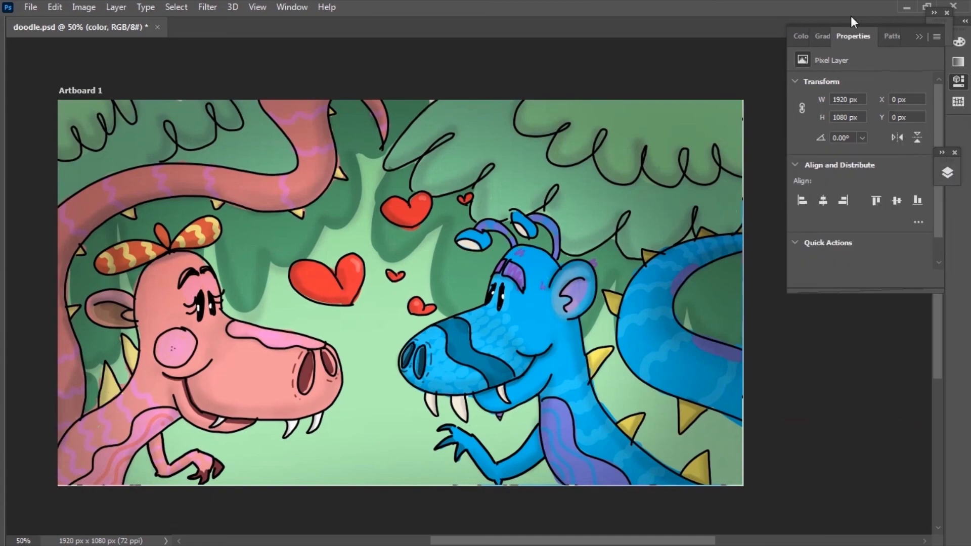
Switch to Full Screen Mode with F and hide all panels with Tab
{"action": "key", "text": "f"}
{"action": "key", "text": "Tab"}
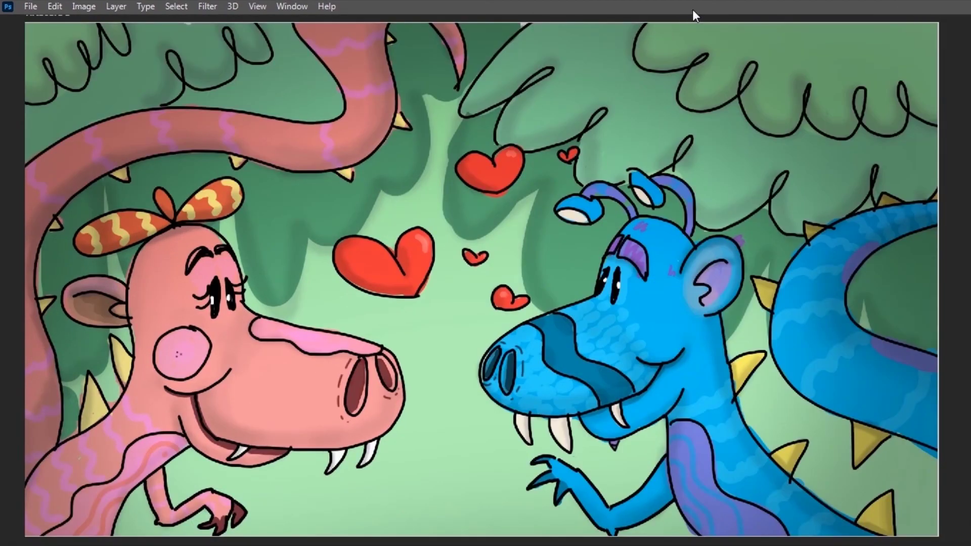